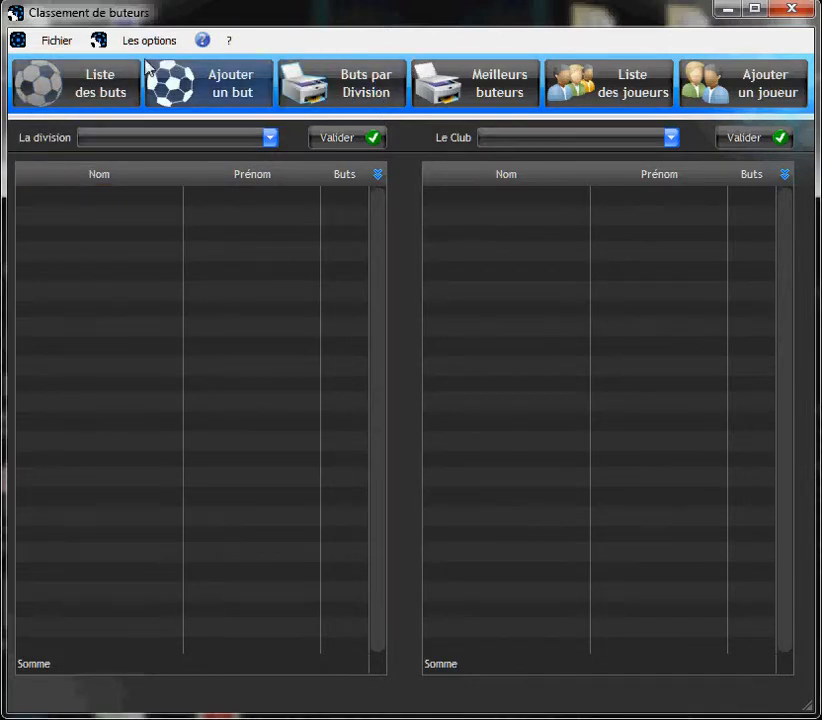
# Check the Identification window from the Fichier menu and close it, then reopen Fichier.
pyautogui.click(40, 41)
pyautogui.click(45, 66)
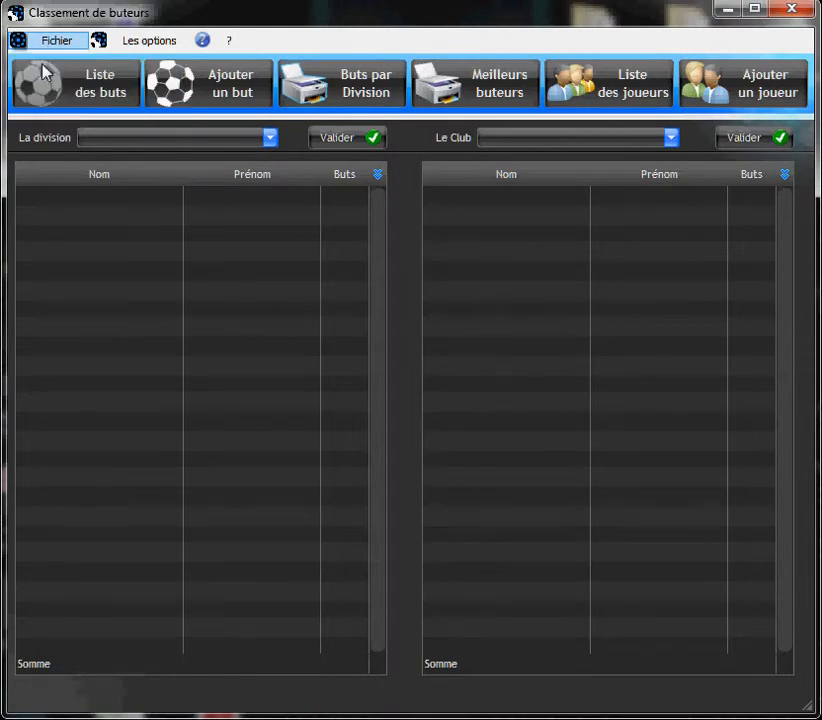
pyautogui.click(420, 342)
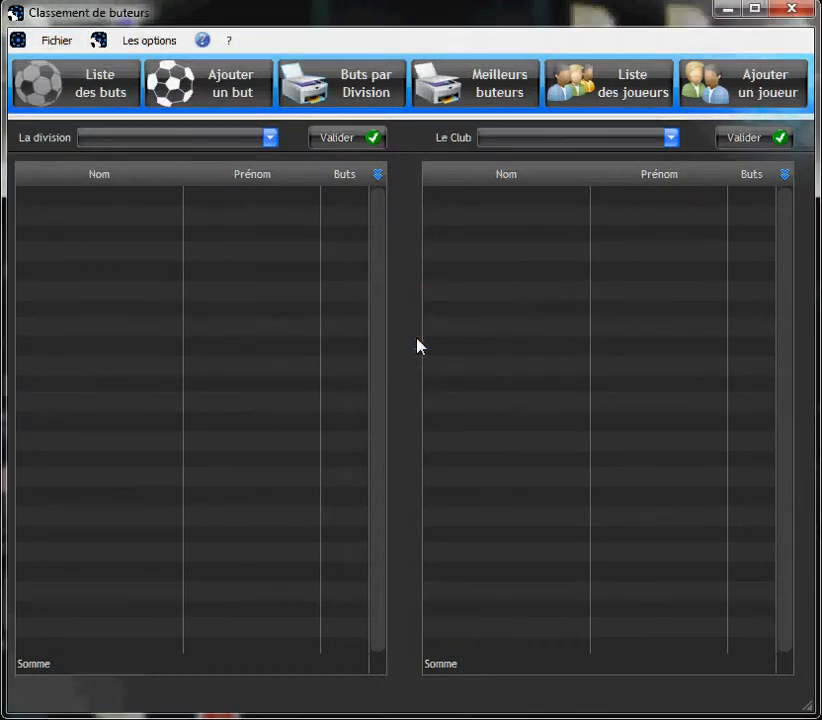
pyautogui.click(50, 40)
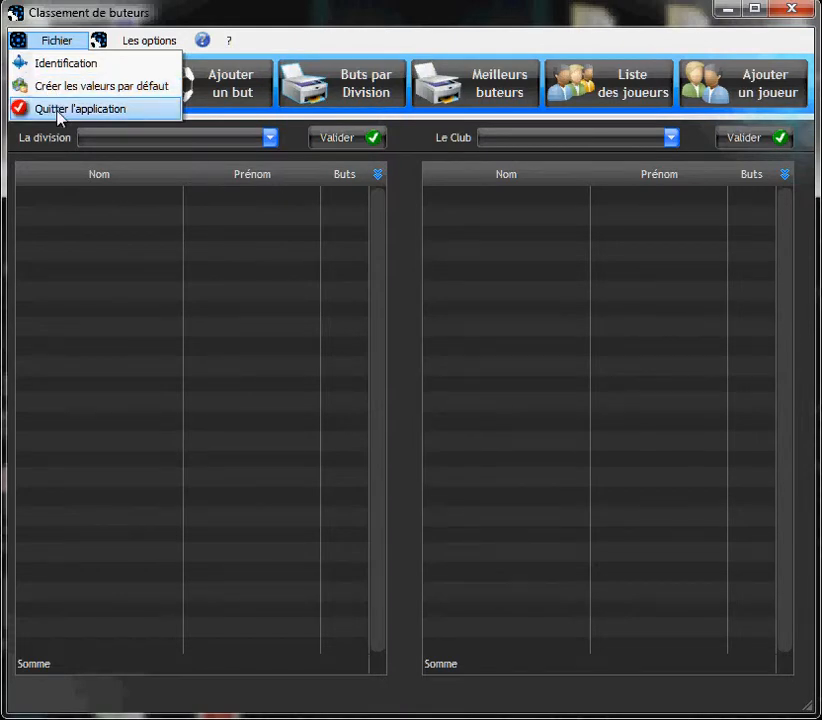
pyautogui.click(150, 40)
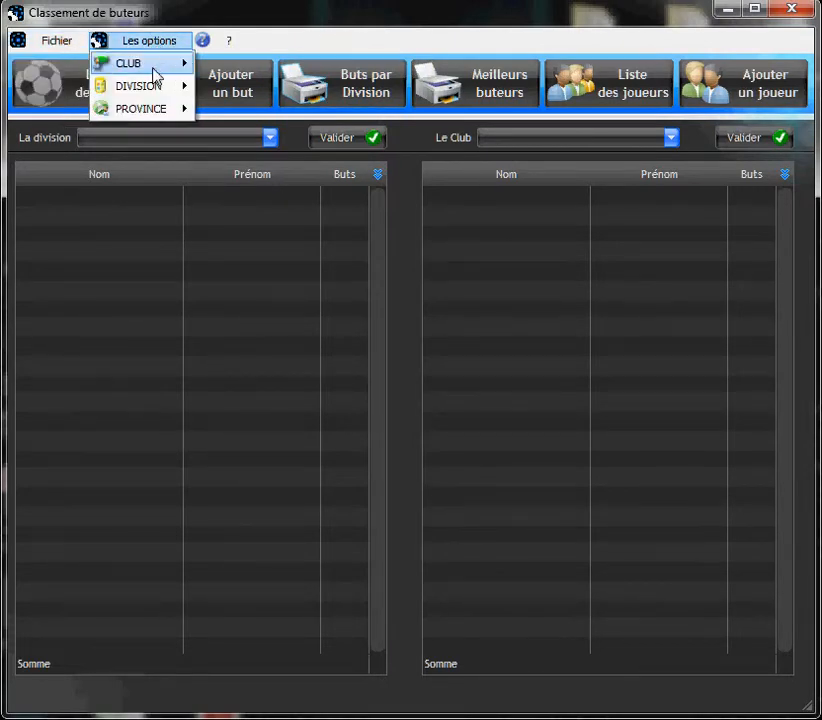
pyautogui.moveTo(153, 74)
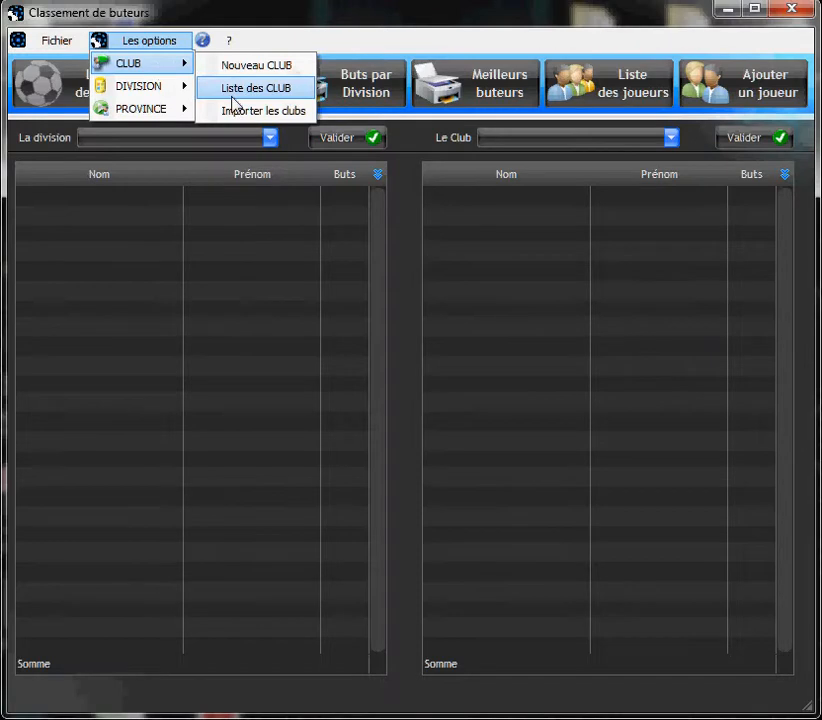
pyautogui.click(240, 89)
pyautogui.click(605, 148)
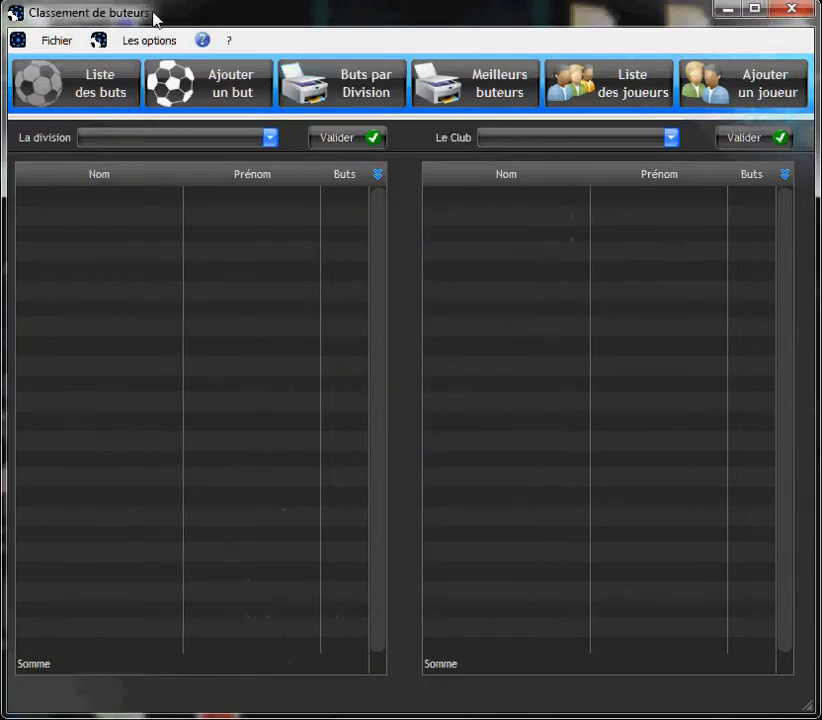
pyautogui.click(150, 40)
pyautogui.moveTo(160, 86)
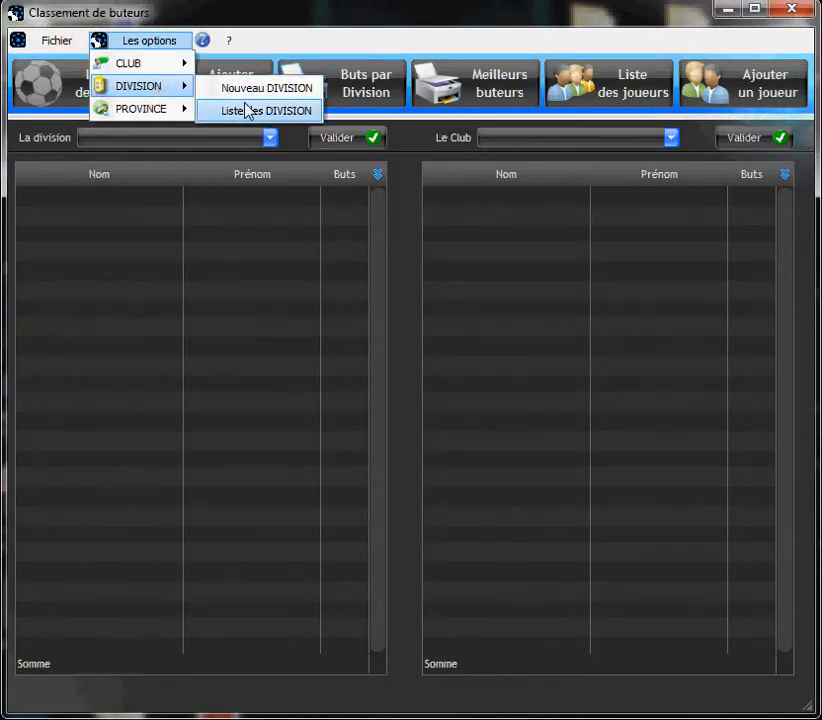
pyautogui.click(253, 110)
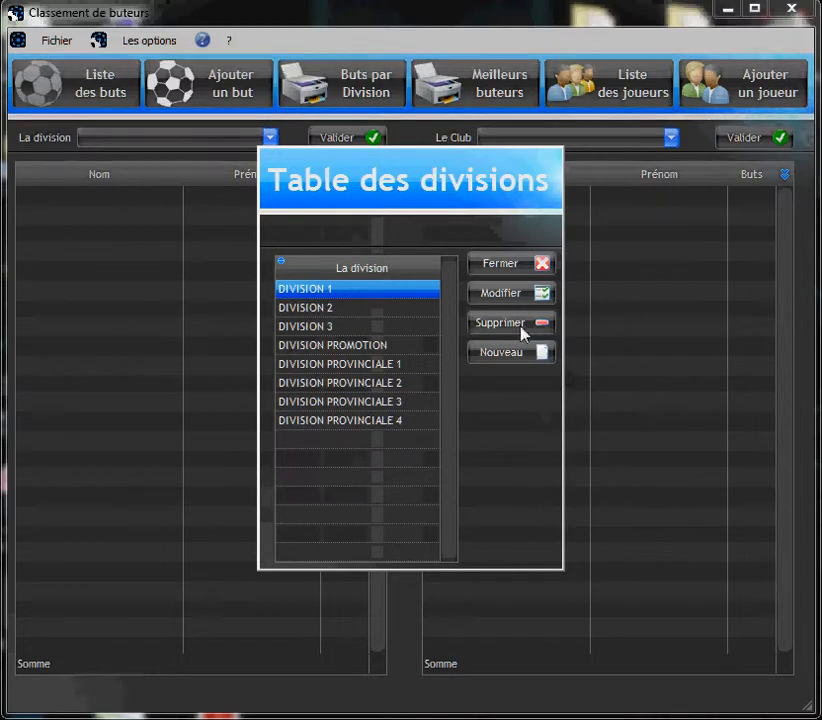
pyautogui.click(490, 266)
pyautogui.click(150, 44)
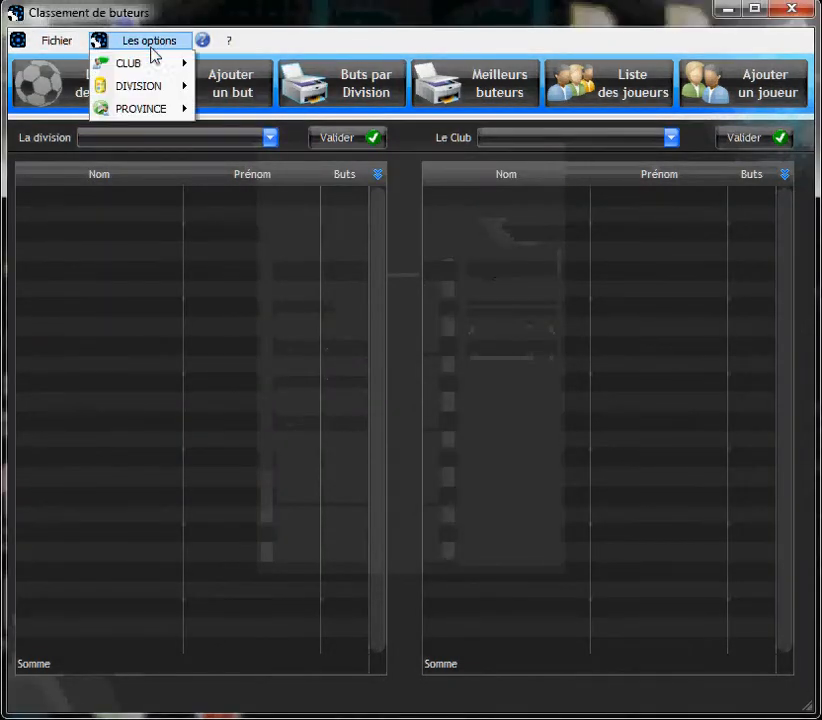
pyautogui.moveTo(155, 118)
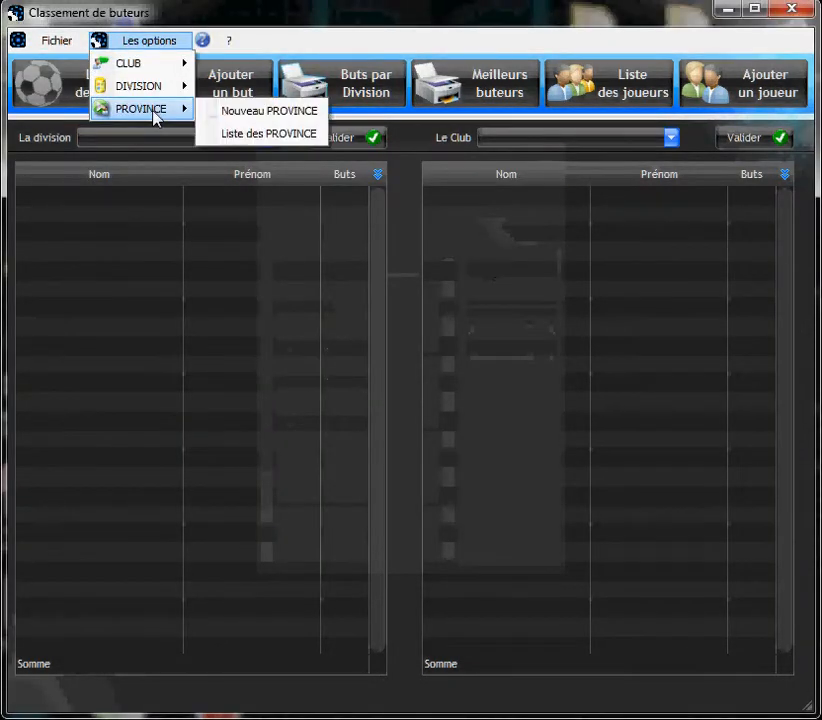
pyautogui.click(268, 134)
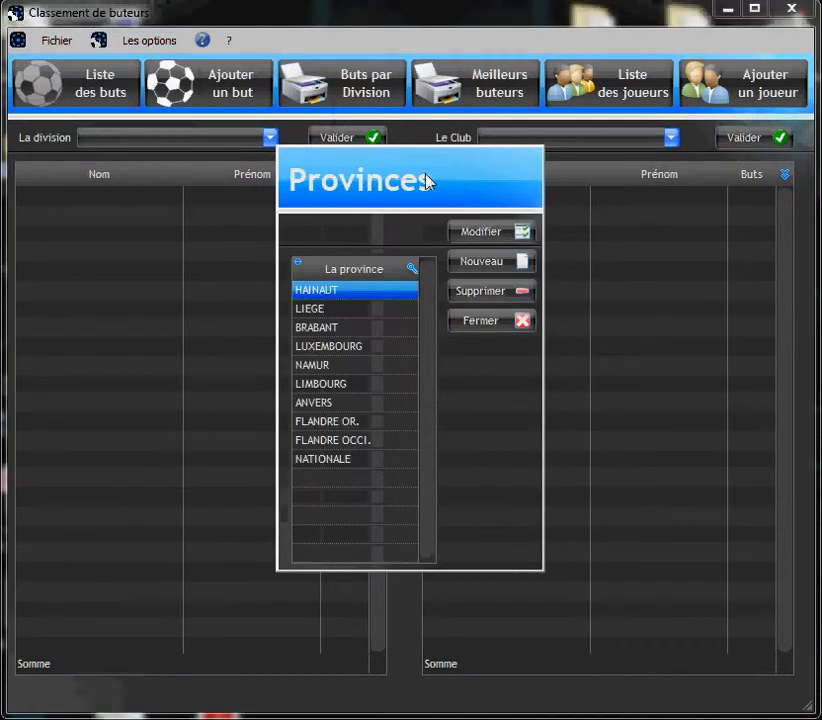
pyautogui.click(481, 323)
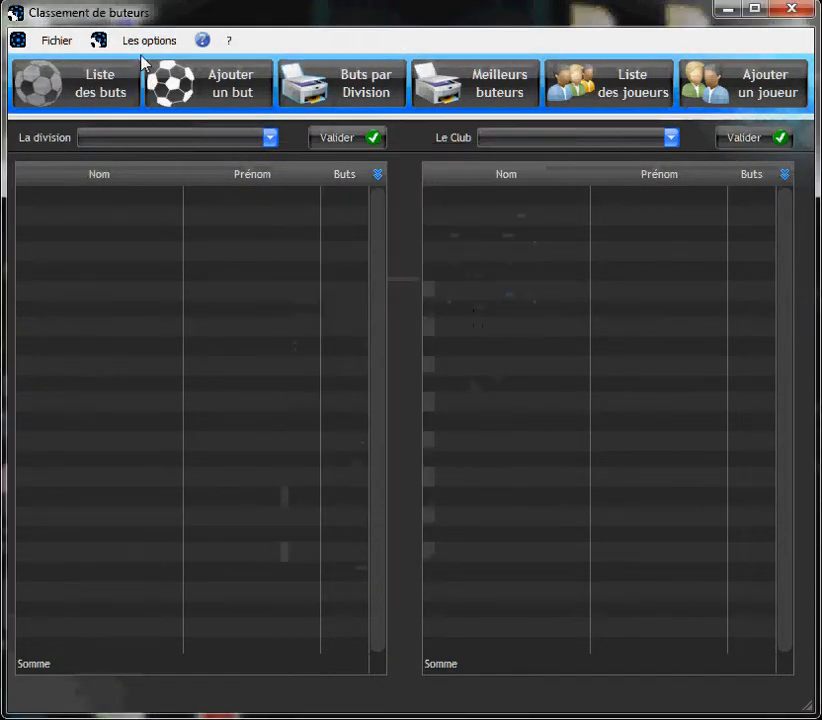
pyautogui.click(222, 42)
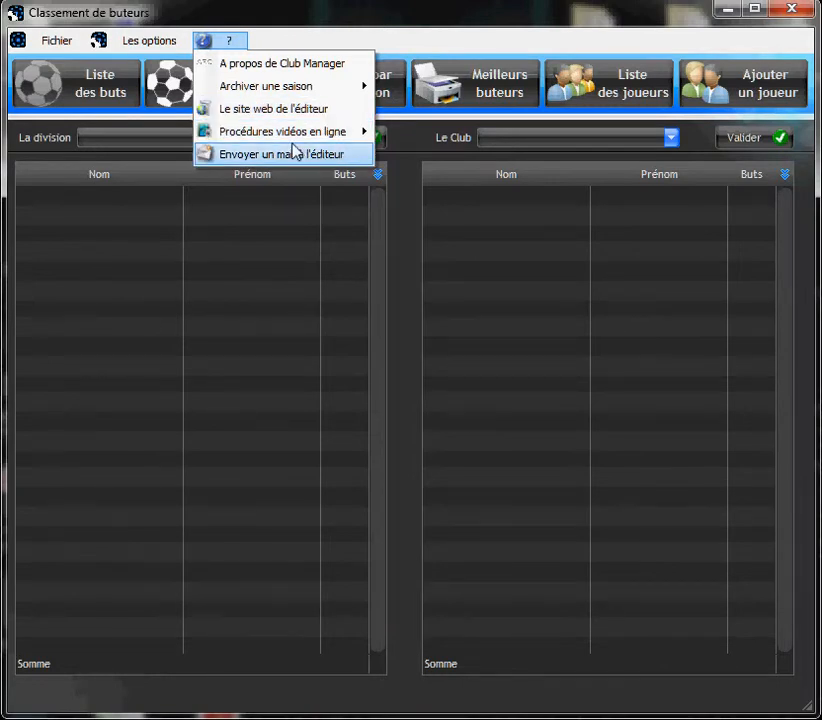
pyautogui.click(398, 246)
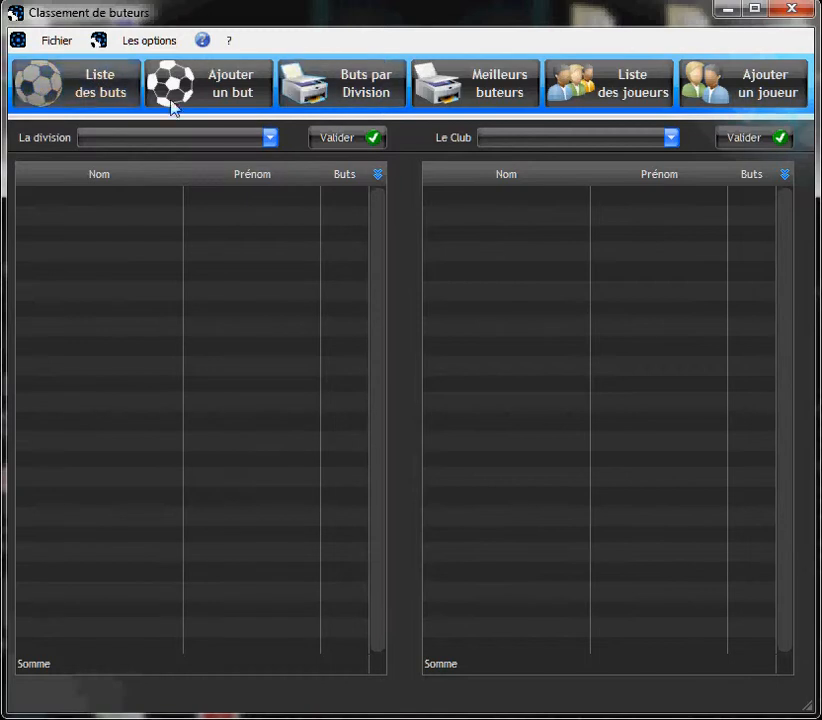
pyautogui.click(50, 86)
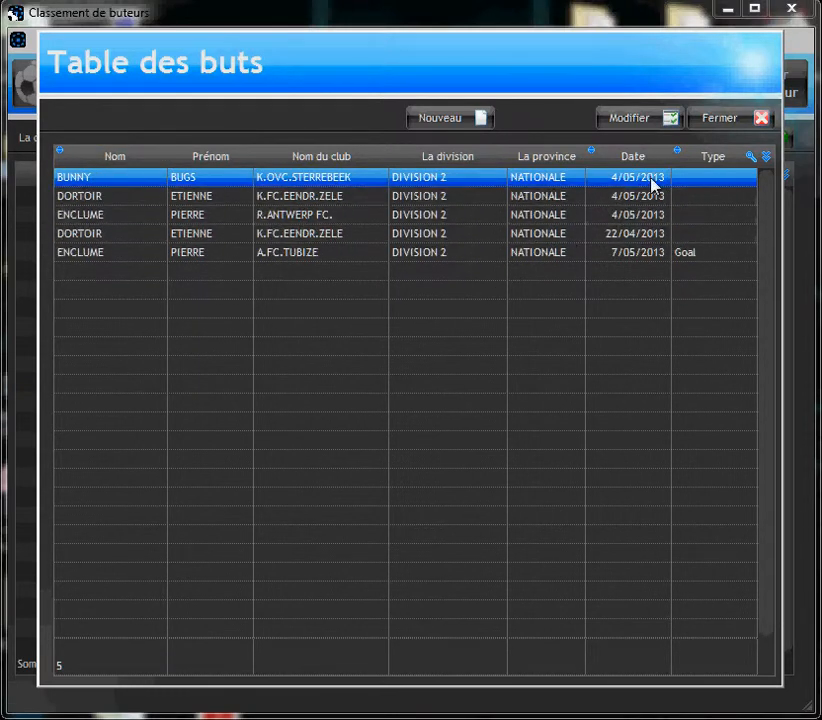
pyautogui.click(724, 120)
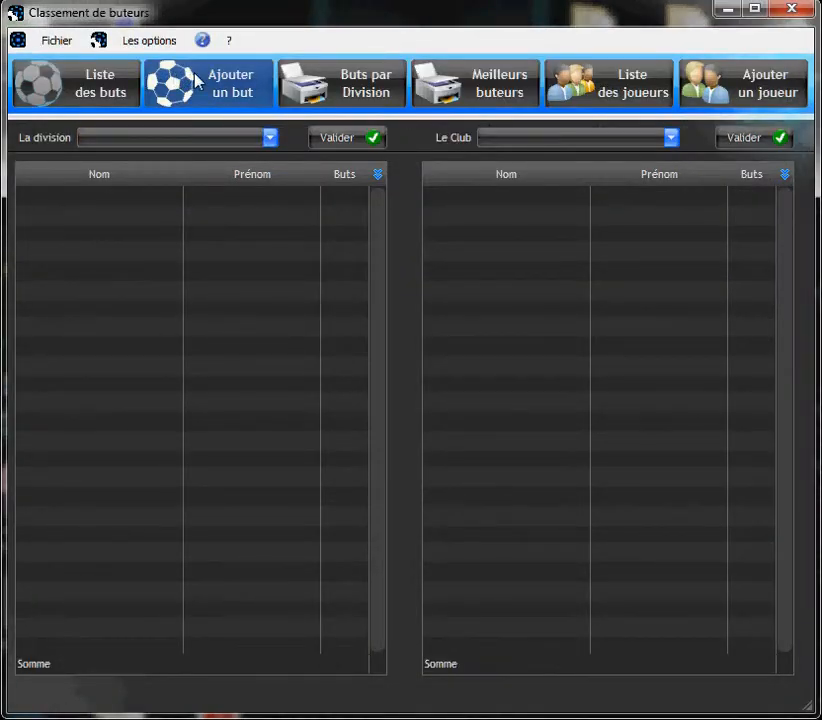
pyautogui.click(633, 84)
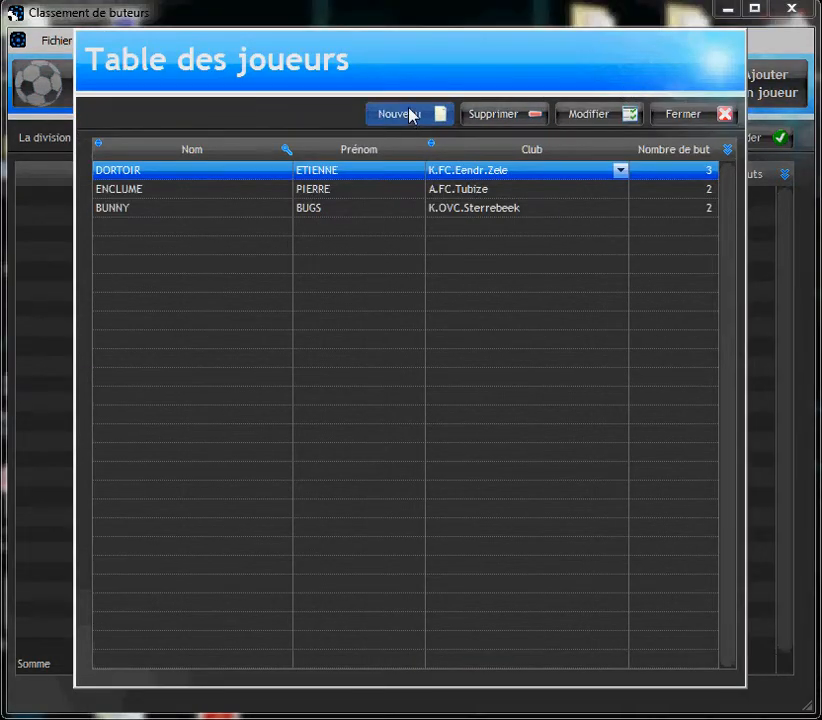
pyautogui.click(694, 115)
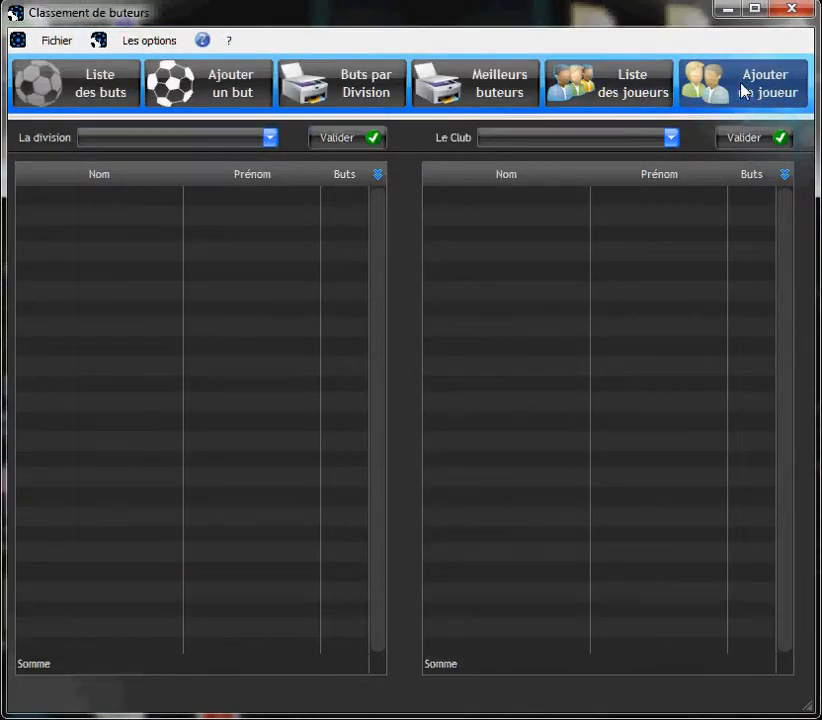
pyautogui.click(744, 91)
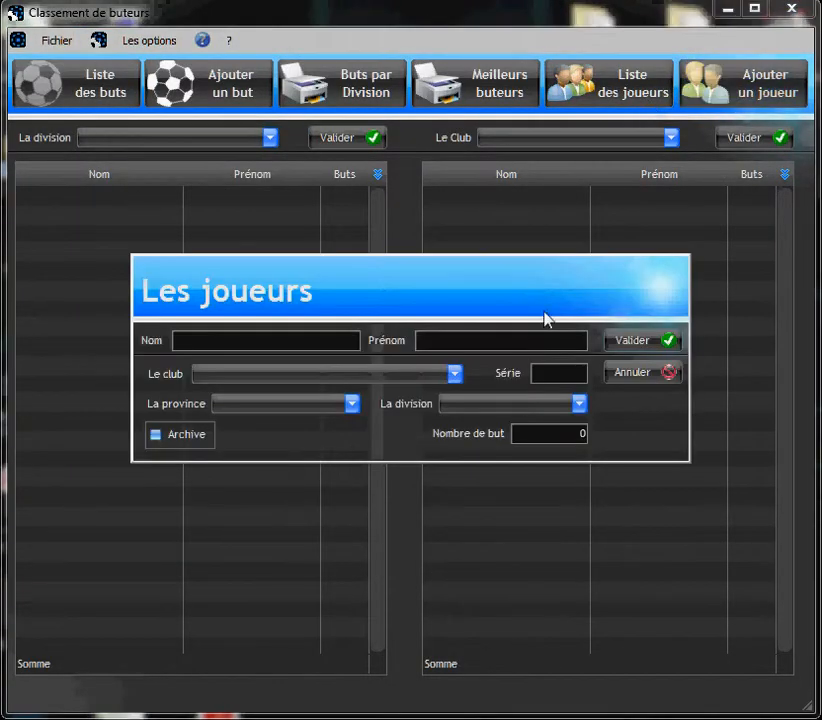
pyautogui.click(657, 371)
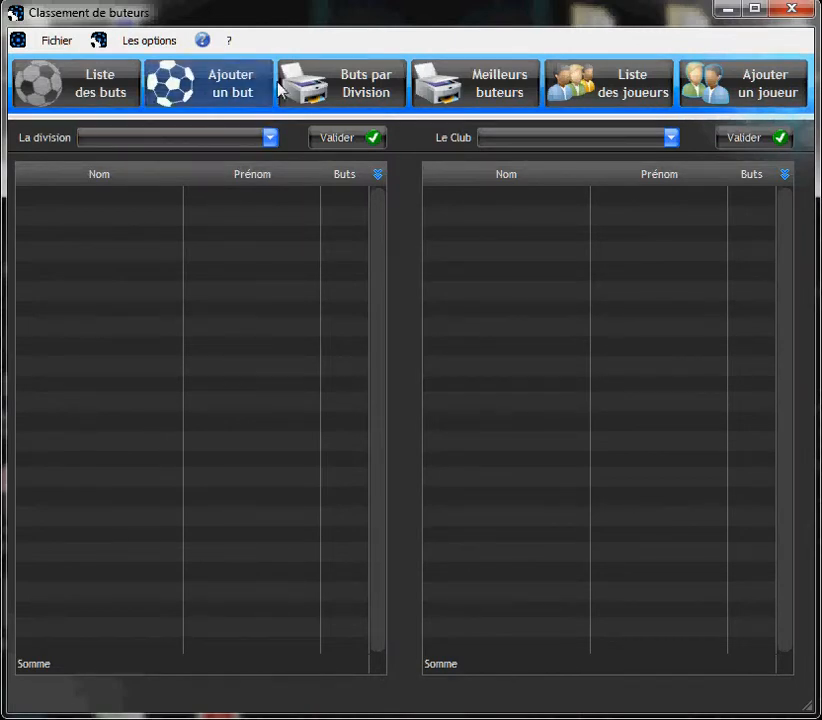
pyautogui.click(330, 92)
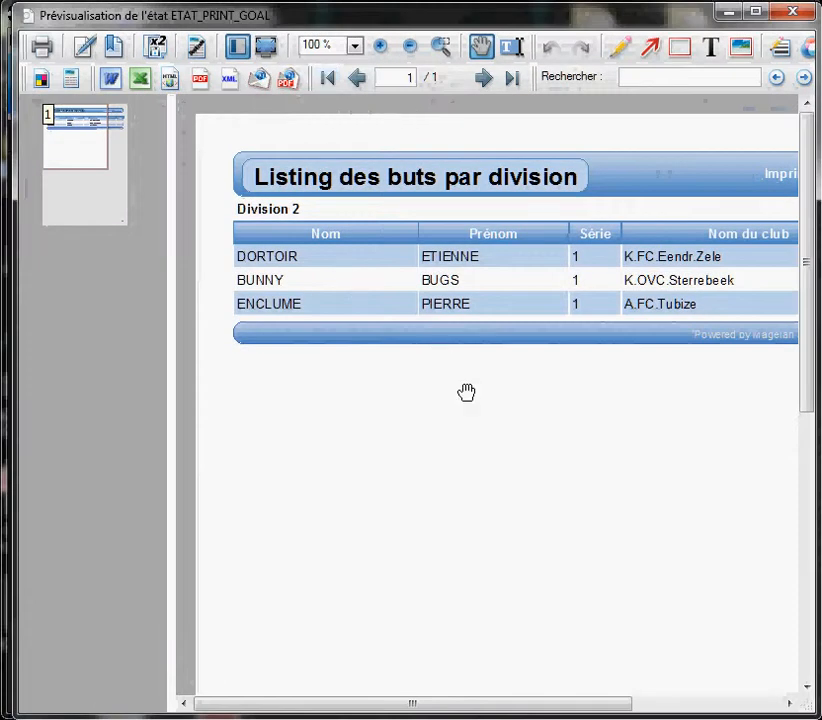
pyautogui.moveTo(466, 392); pyautogui.dragTo(446, 404)
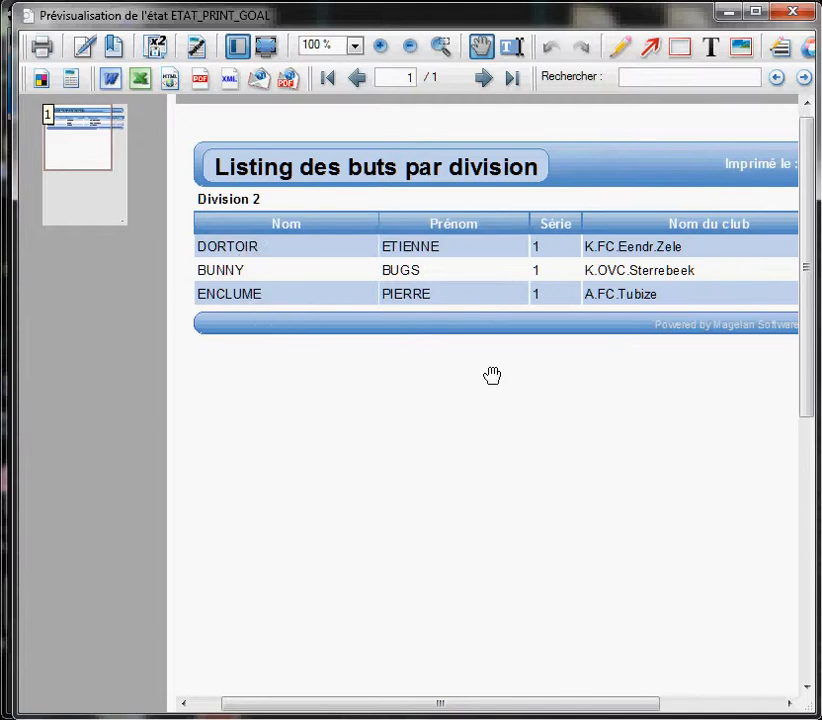
pyautogui.moveTo(492, 375); pyautogui.dragTo(323, 362)
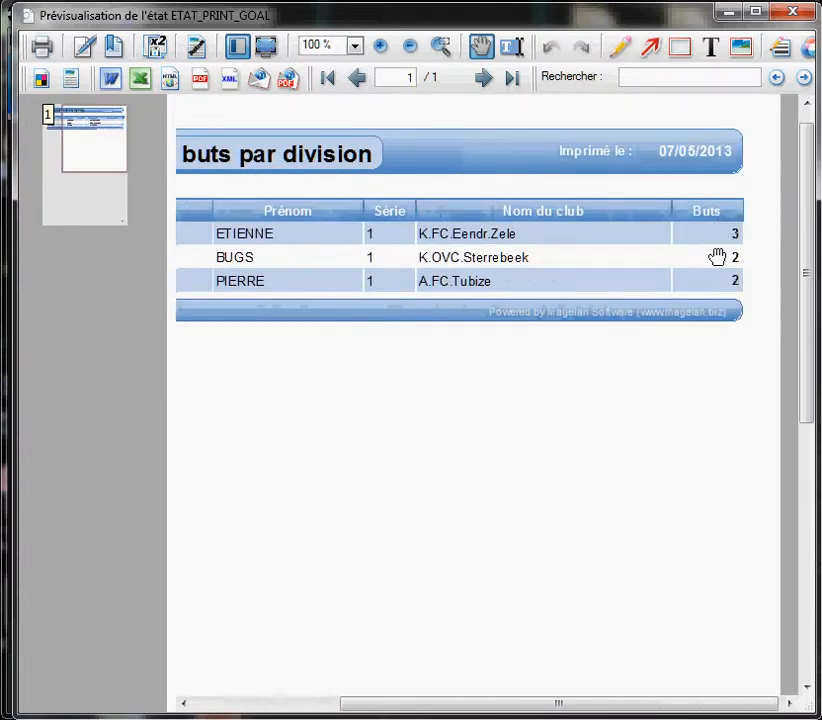
pyautogui.moveTo(600, 320); pyautogui.dragTo(680, 318)
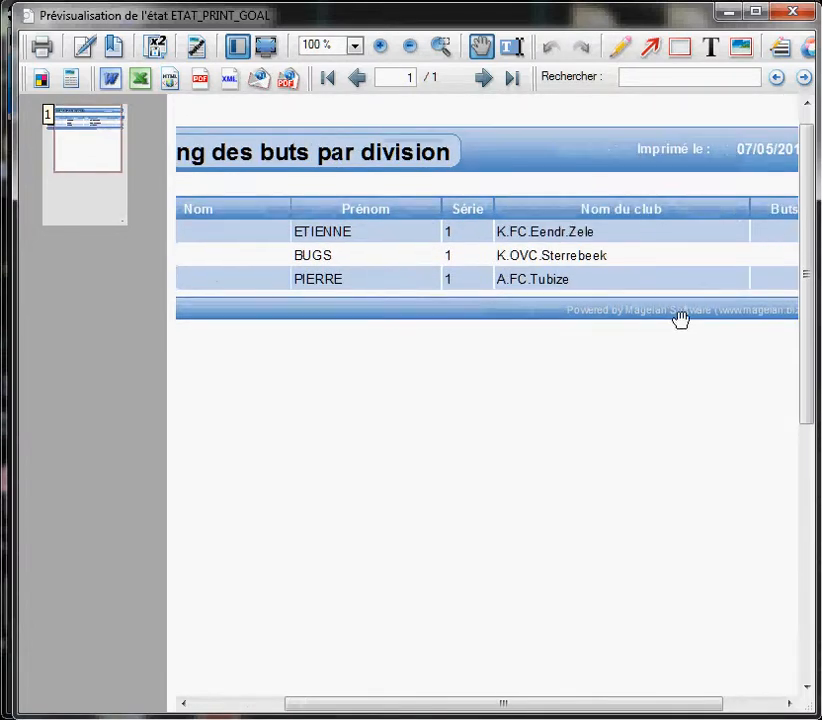
pyautogui.click(792, 12)
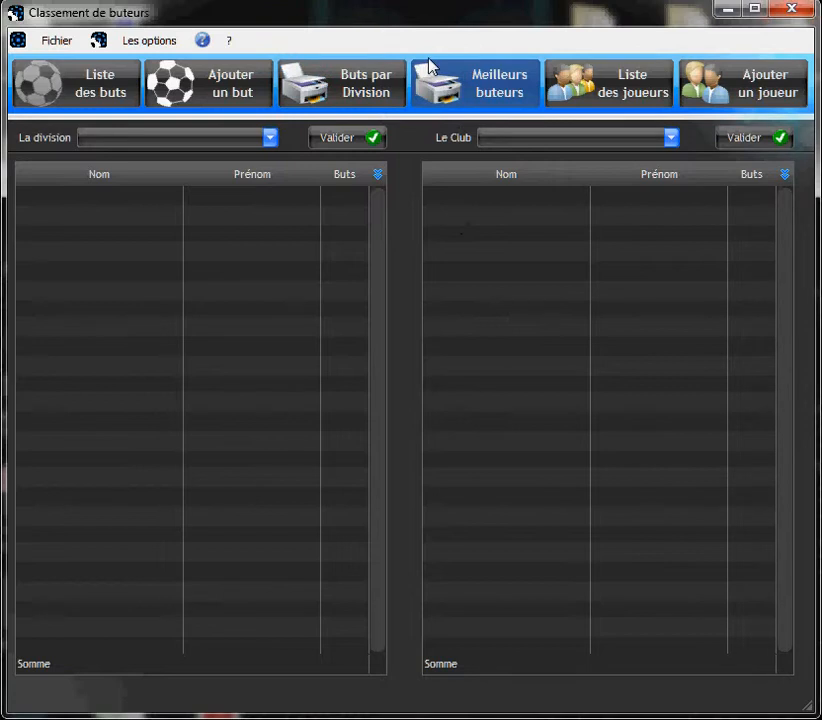
pyautogui.click(487, 85)
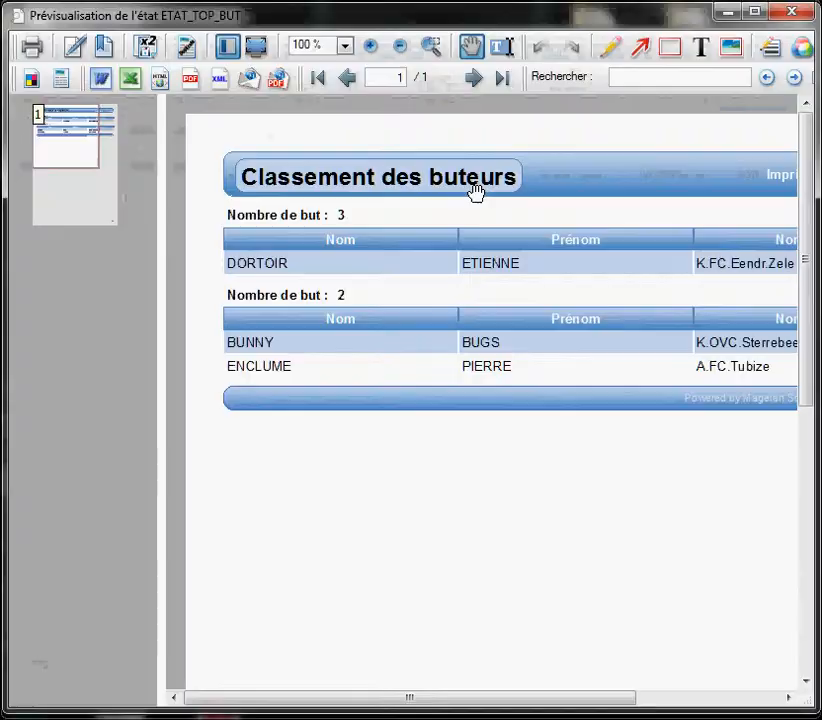
pyautogui.moveTo(424, 448); pyautogui.dragTo(396, 382)
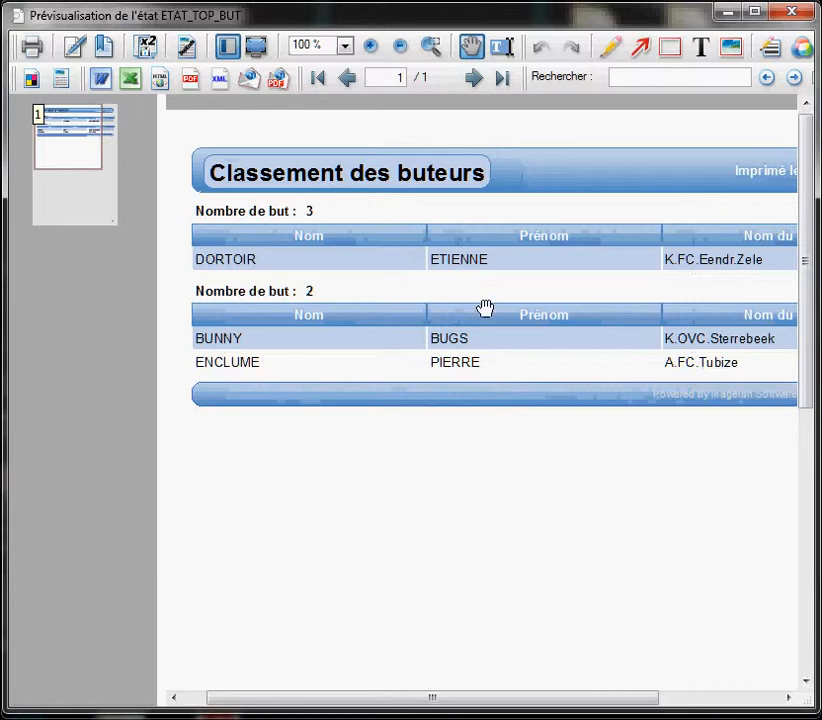
pyautogui.moveTo(486, 308); pyautogui.dragTo(458, 380)
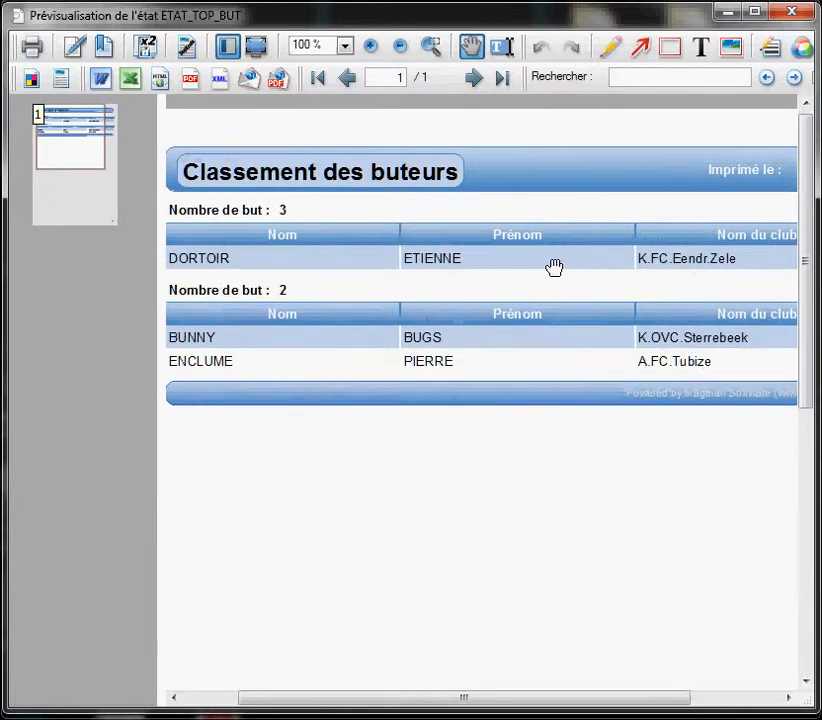
pyautogui.moveTo(554, 266); pyautogui.dragTo(633, 251)
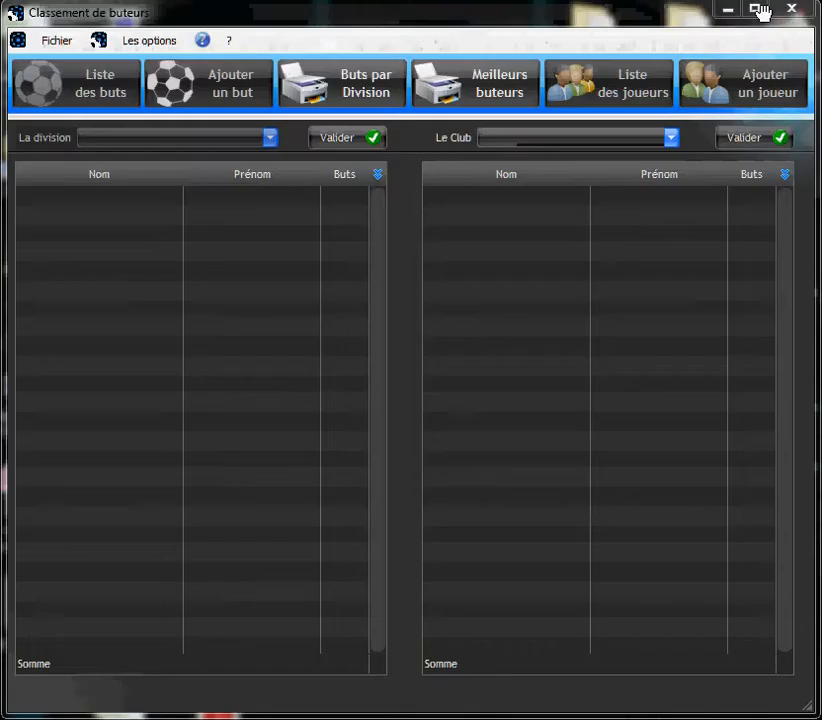
pyautogui.click(800, 11)
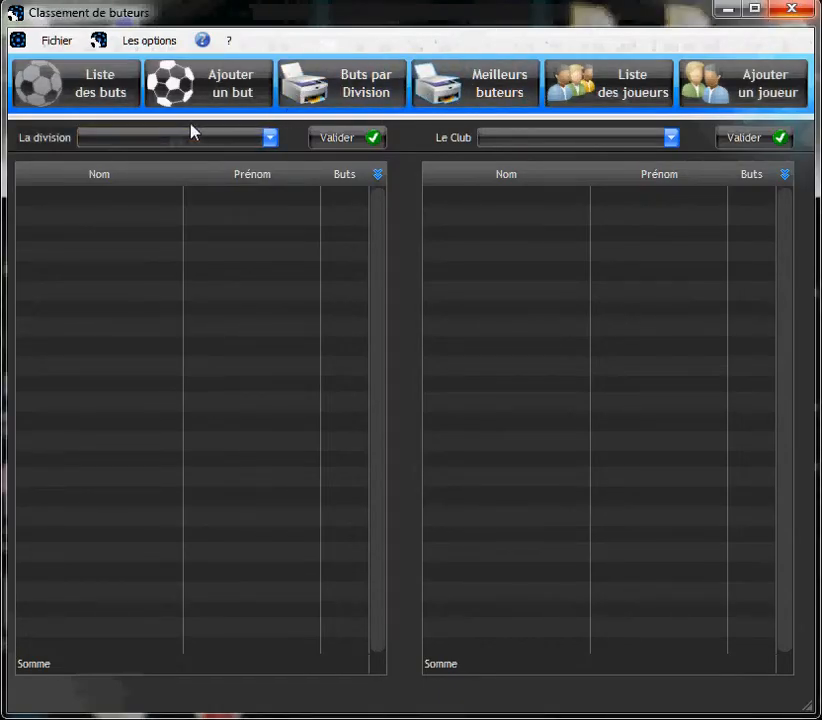
# List the Division 2 scorers (7 goals) and the scorers of club A.FC.Tubize.
pyautogui.click(269, 141)
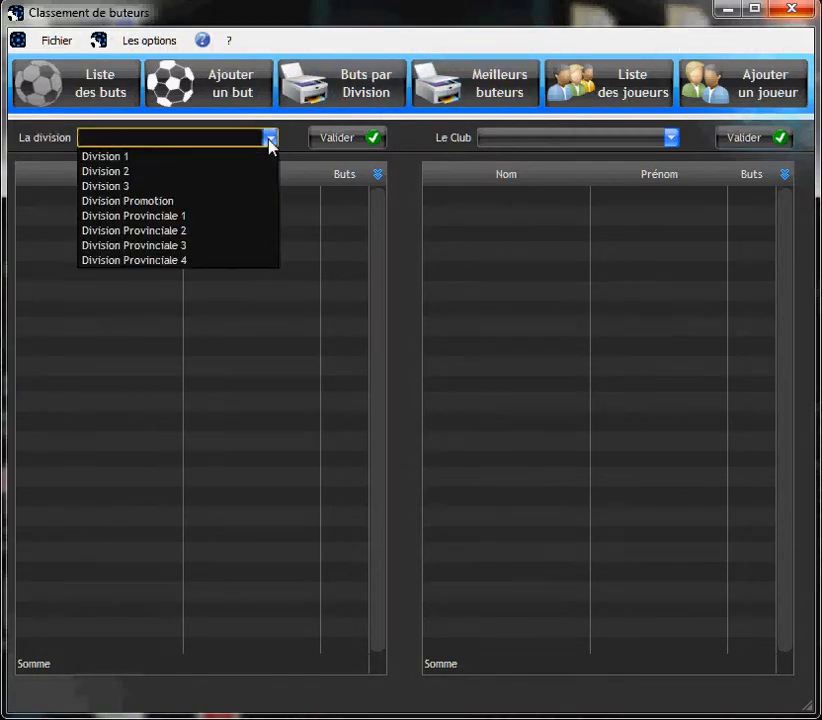
pyautogui.click(122, 173)
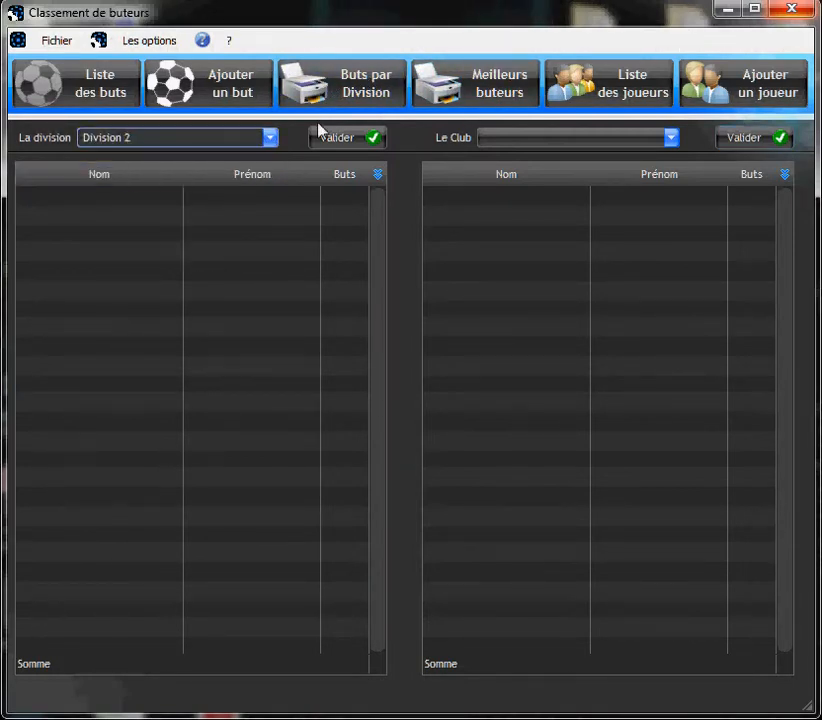
pyautogui.click(343, 138)
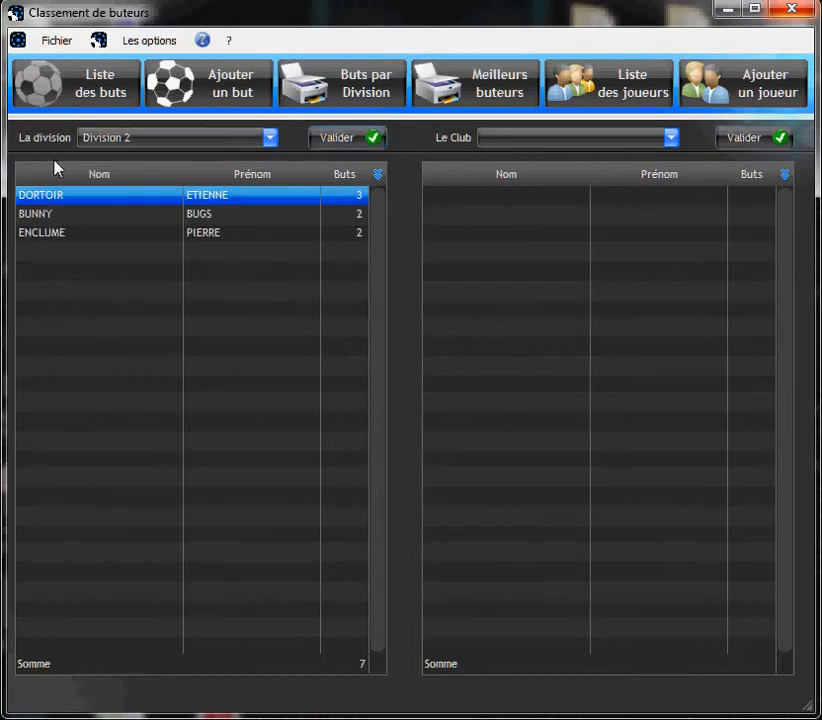
pyautogui.click(583, 137)
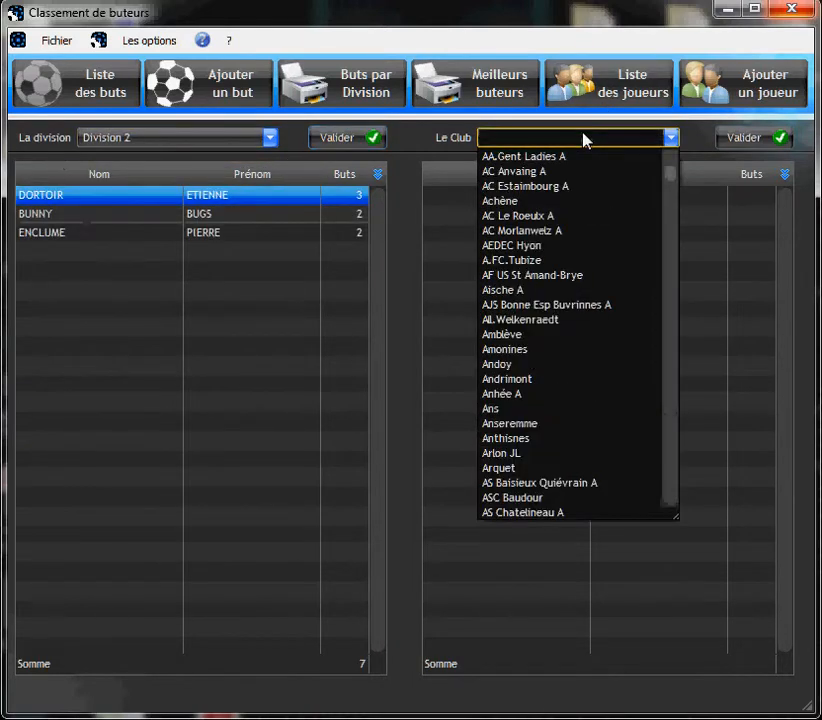
pyautogui.click(495, 262)
pyautogui.click(750, 137)
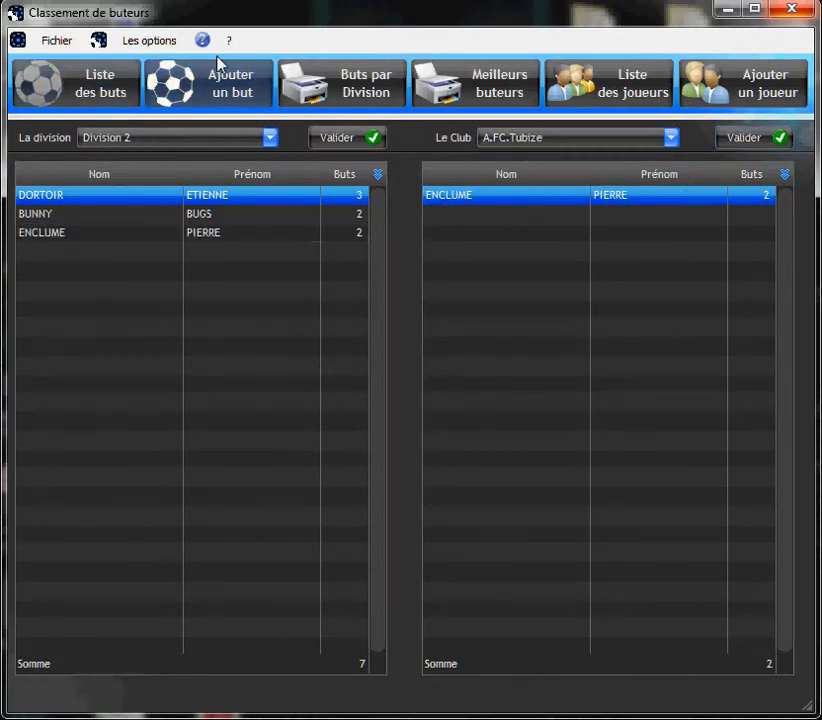
# Enter a new own goal (Auto-Goal CSC) dated 10/02/2013 for the K.OVC.Sterrebeek scorer found by name search.
pyautogui.click(229, 84)
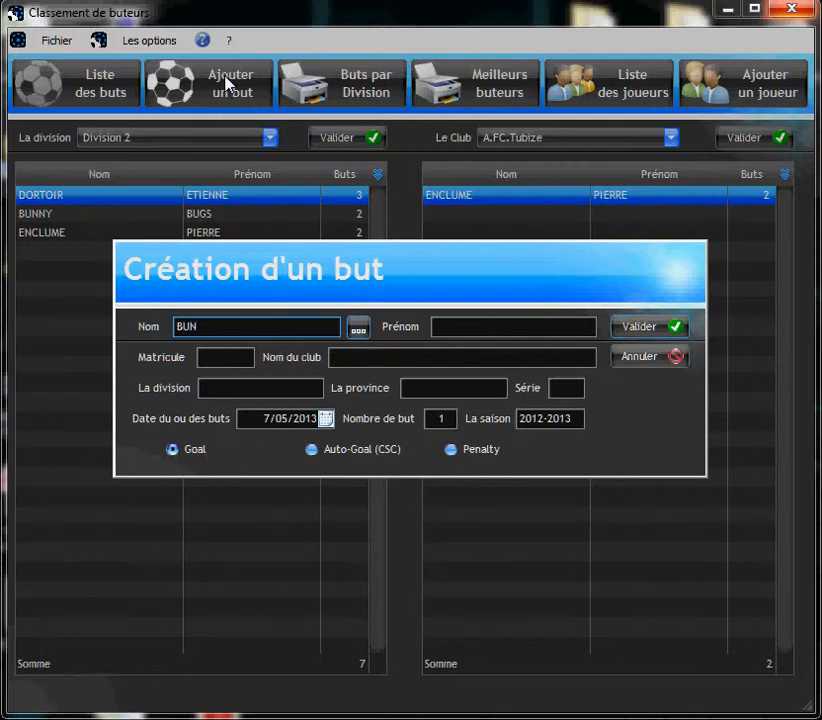
pyautogui.press('Tab')
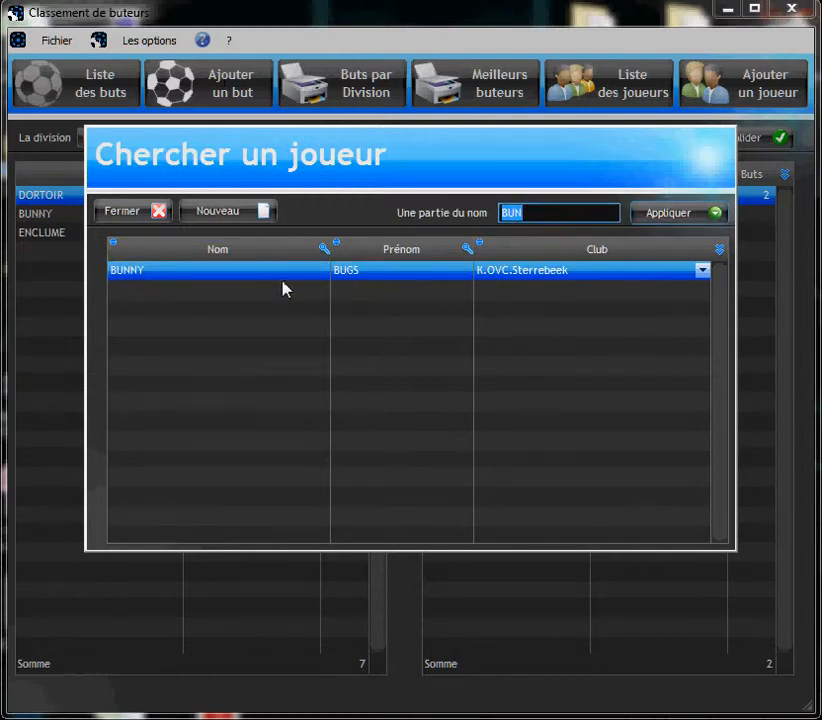
pyautogui.doubleClick(255, 280)
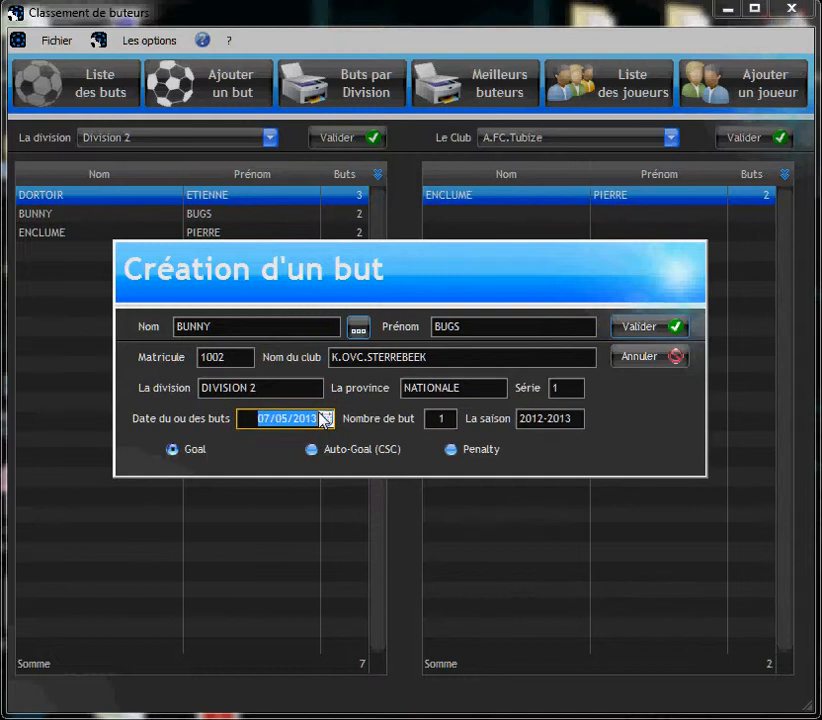
pyautogui.write('10/0')
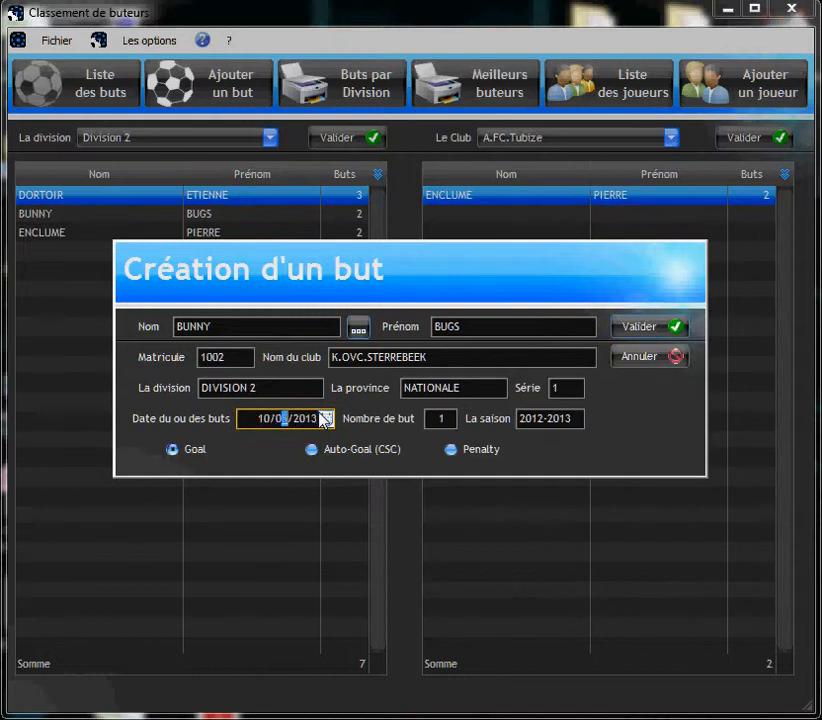
pyautogui.write('2/20')
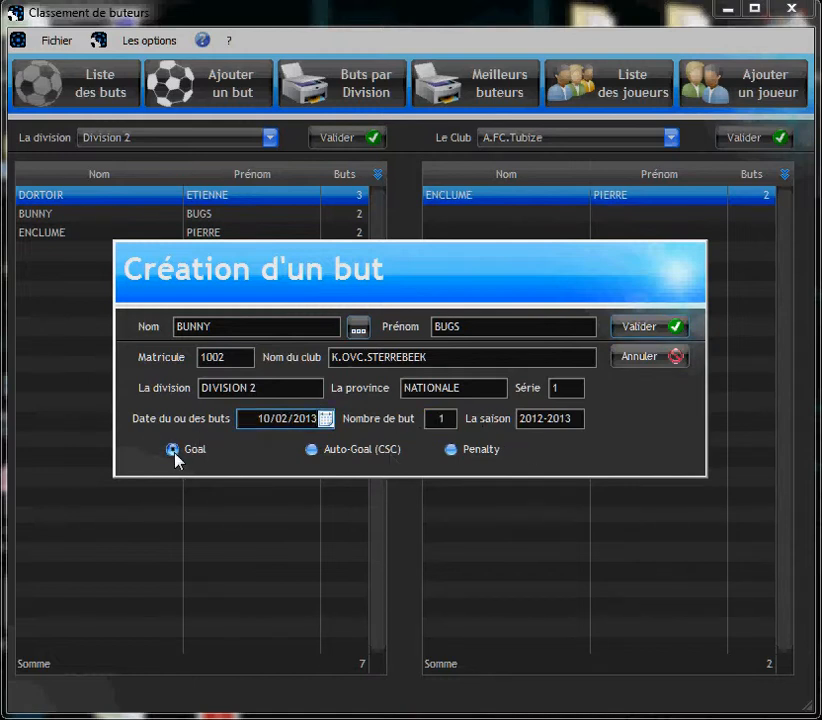
pyautogui.press('Tab')
pyautogui.click(311, 450)
pyautogui.click(451, 452)
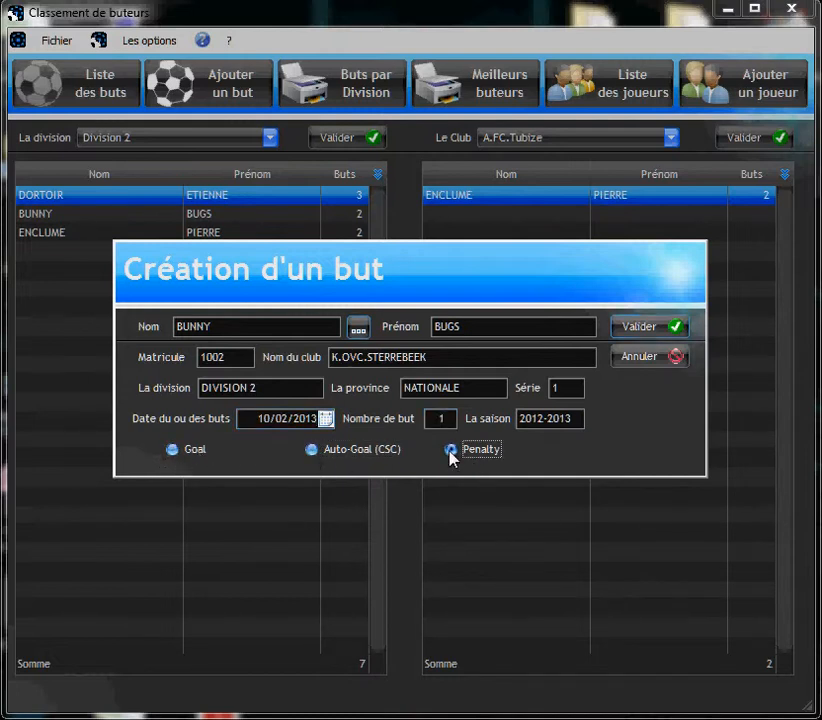
pyautogui.click(311, 452)
# Save the own goal, refresh Division 2 to 8 goals, and review the Meilleurs buteurs report and goals list.
pyautogui.click(640, 333)
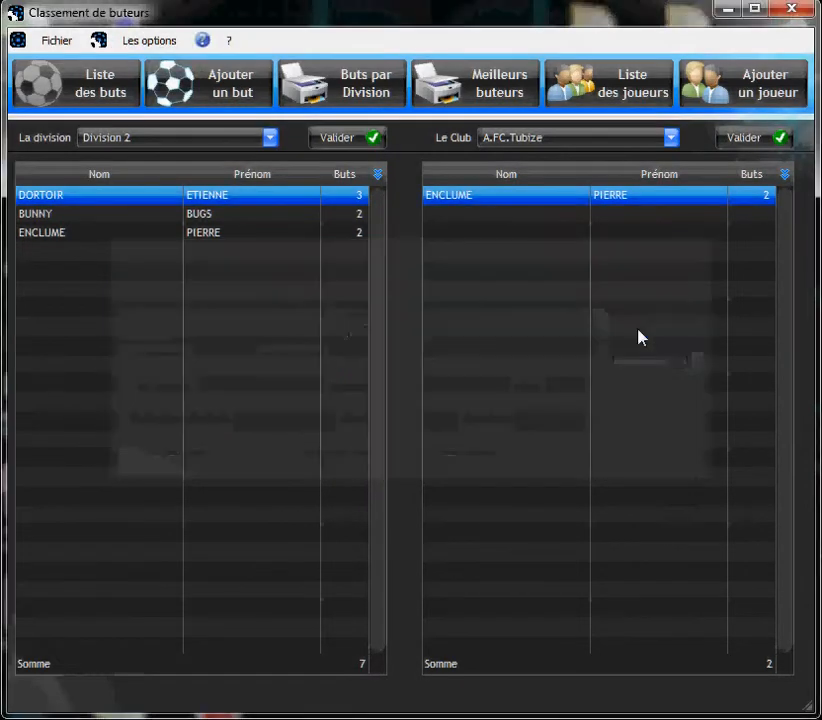
pyautogui.click(345, 141)
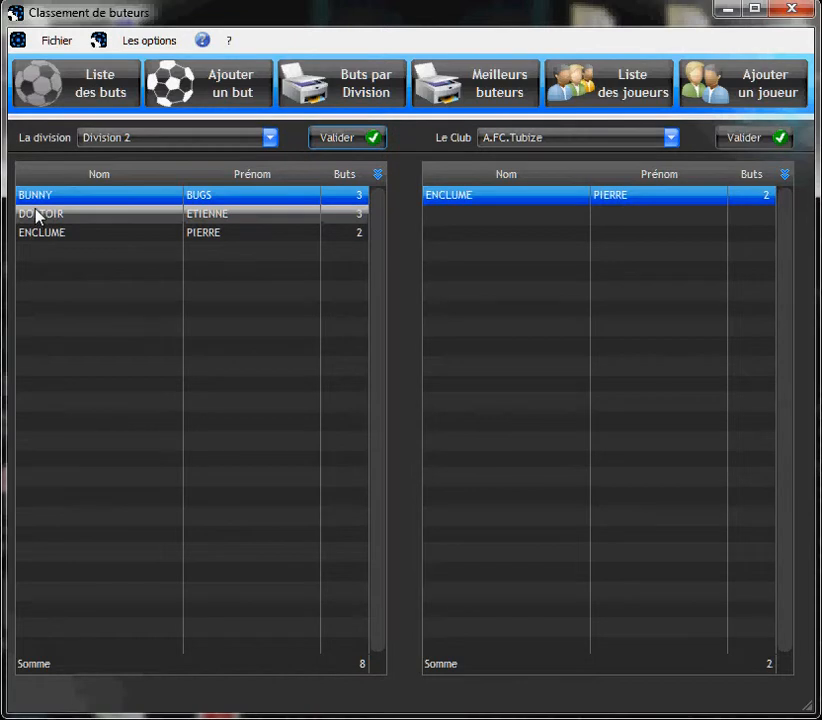
pyautogui.click(470, 92)
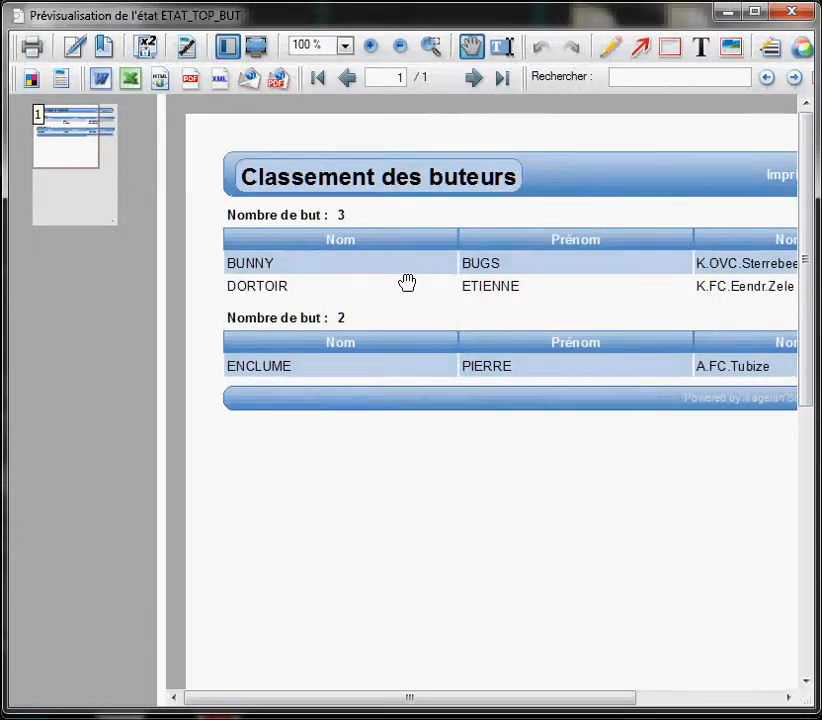
pyautogui.moveTo(361, 286); pyautogui.dragTo(496, 273)
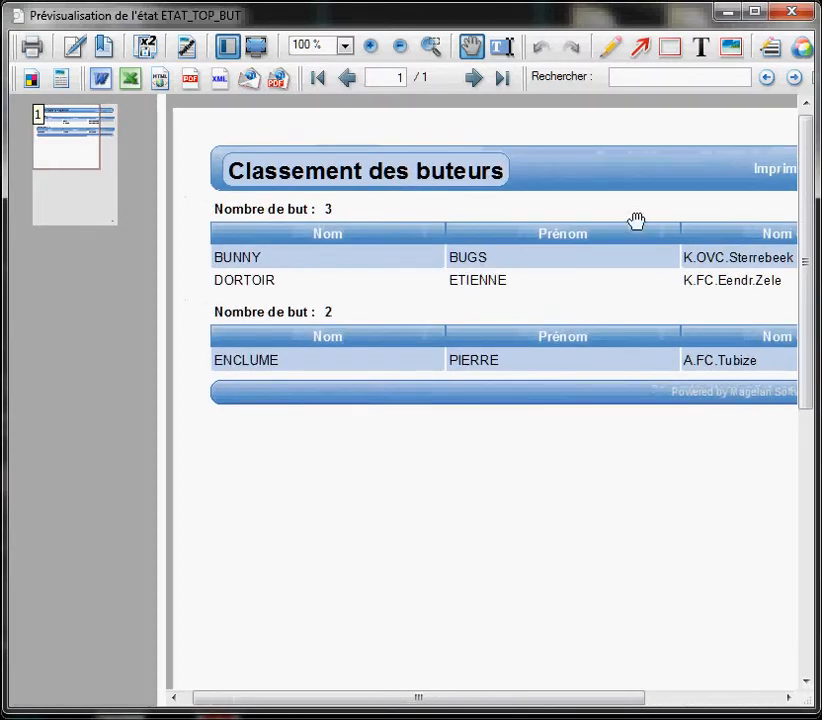
pyautogui.click(790, 12)
pyautogui.click(70, 80)
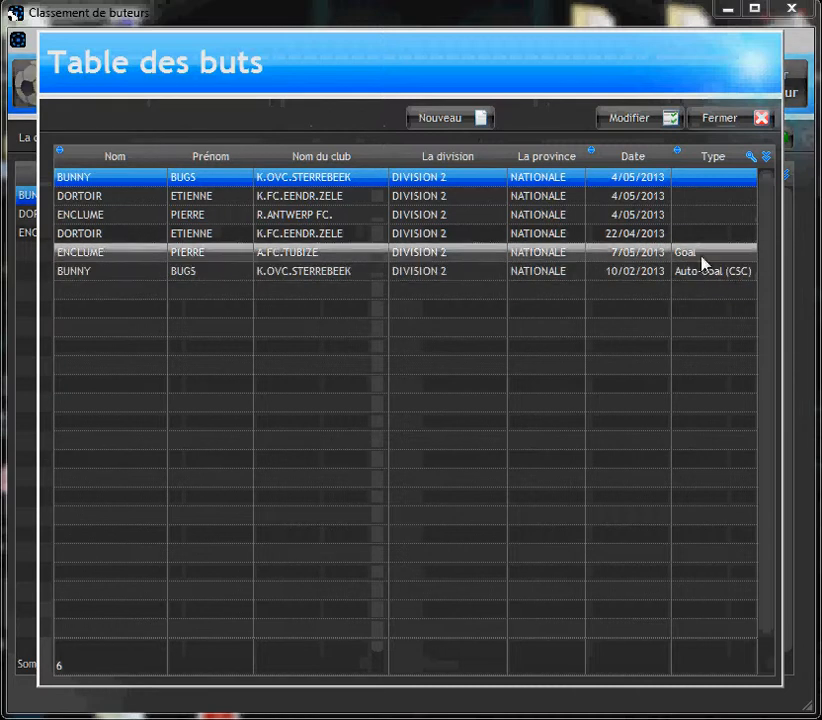
pyautogui.click(722, 120)
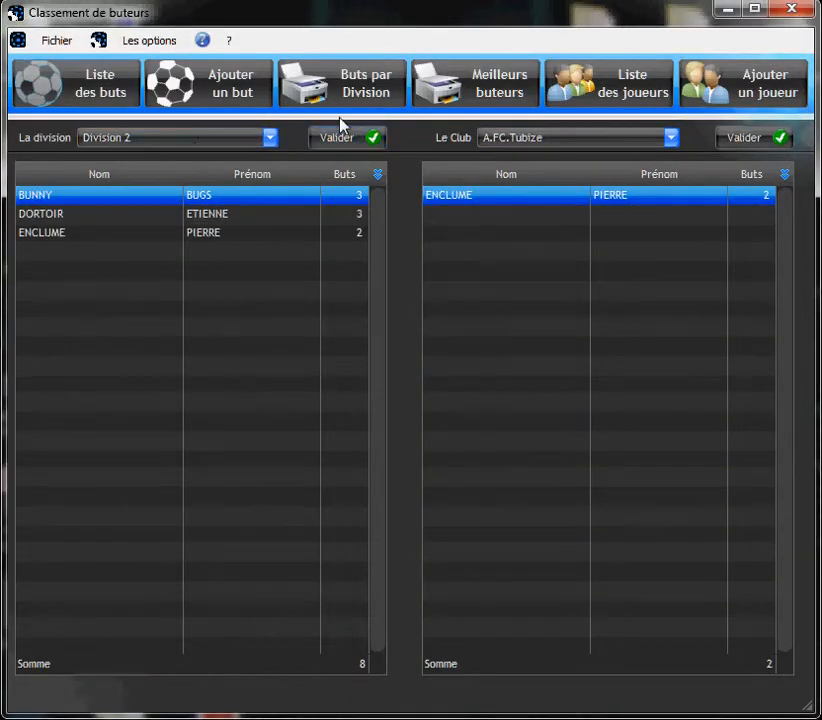
# Search a new goal form for the player by name, then start a new player record.
pyautogui.click(216, 88)
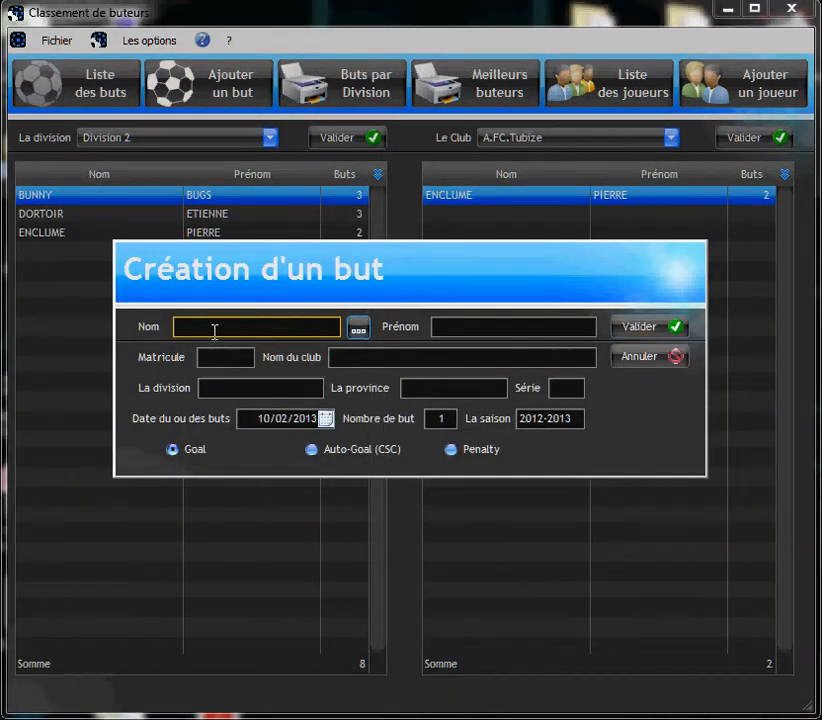
pyautogui.write('POPO')
pyautogui.click(359, 333)
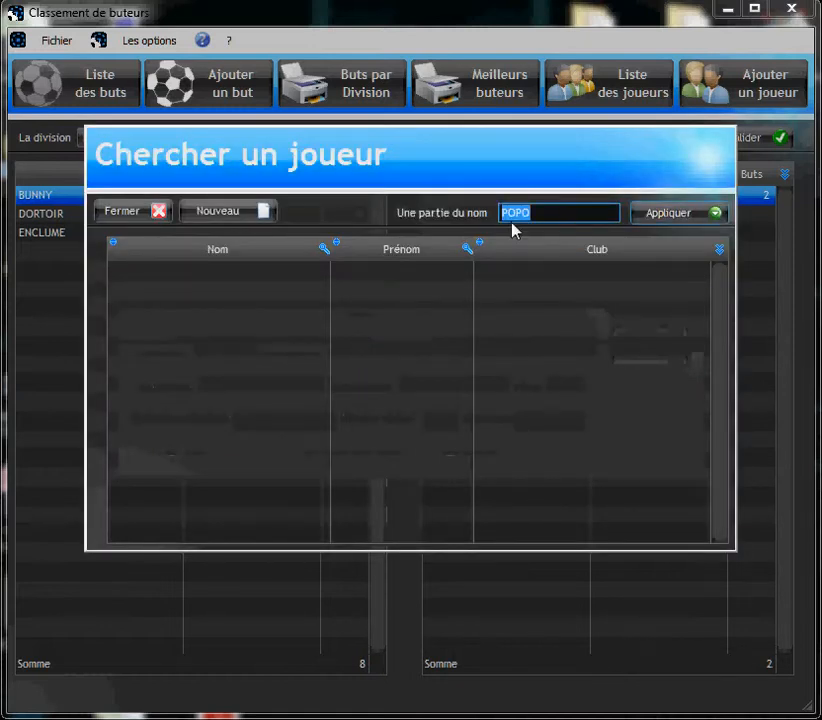
pyautogui.click(216, 214)
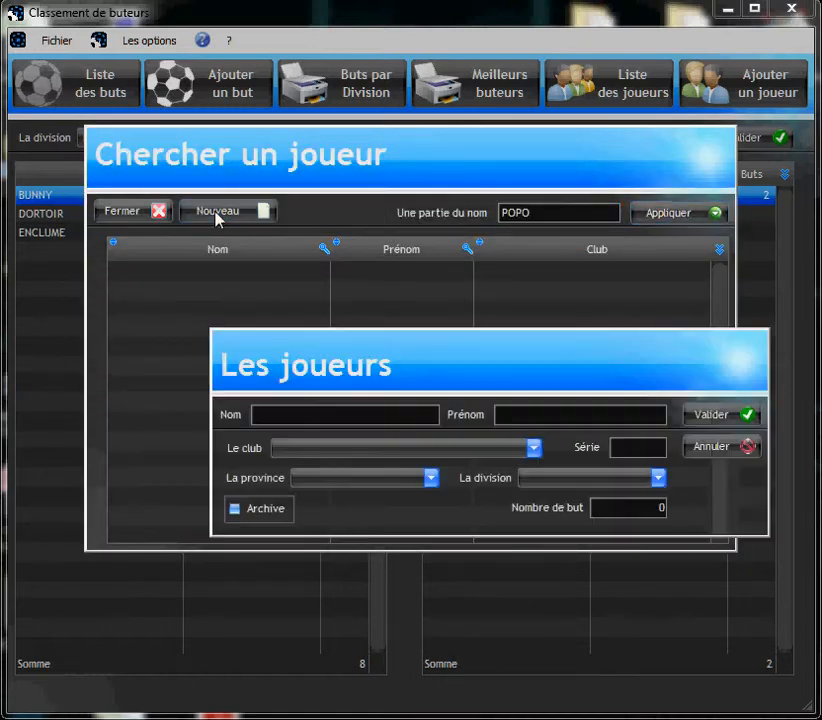
# Enter the new player's surname and first name, with club Fc. Barchon.
pyautogui.click(261, 412)
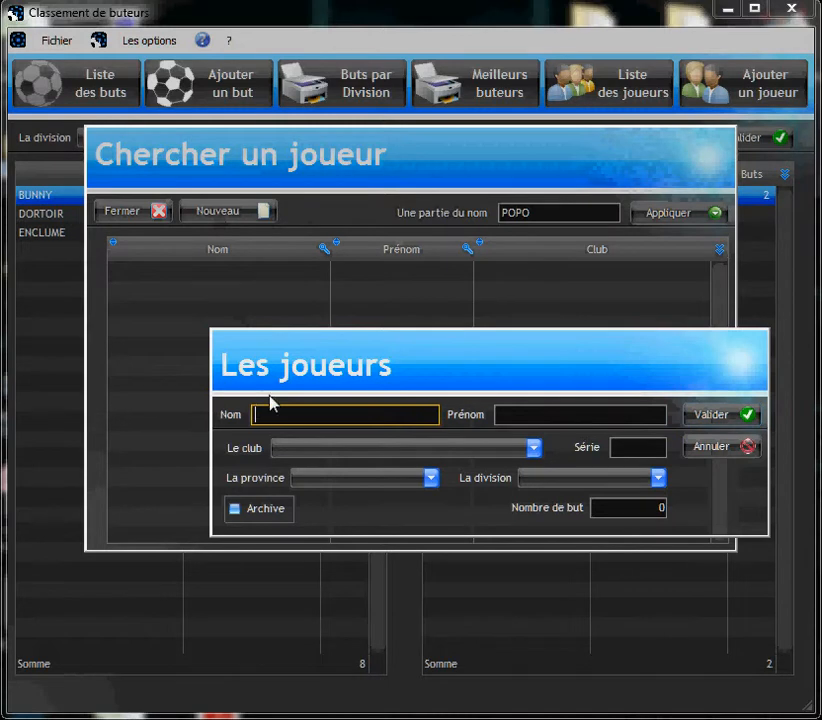
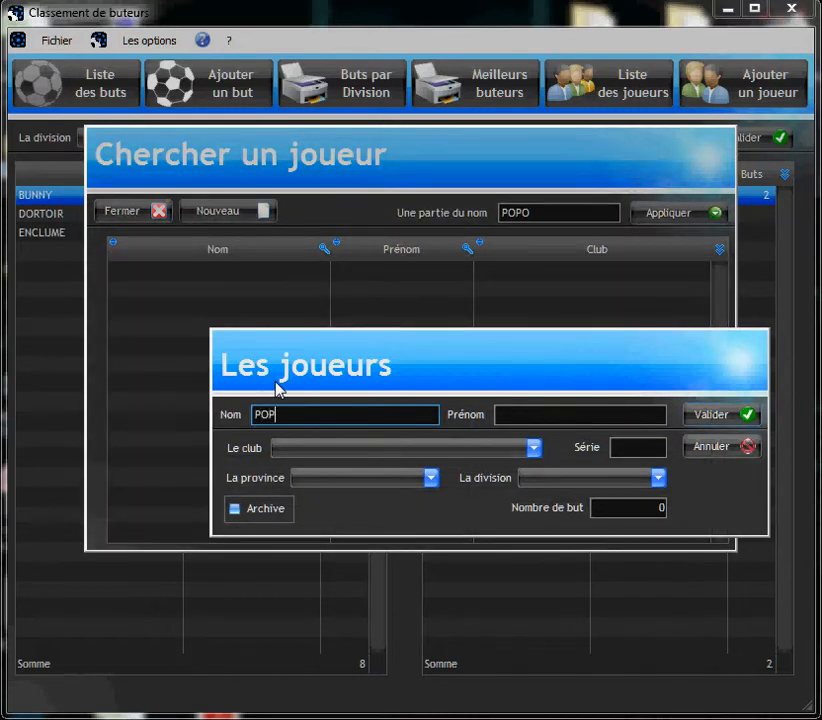
pyautogui.press('Tab')
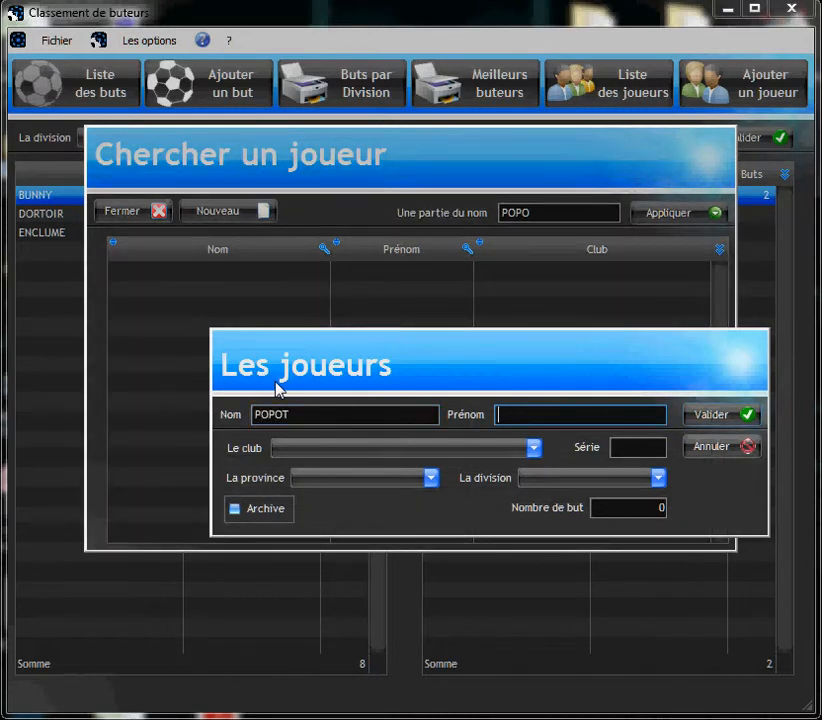
pyautogui.click(355, 451)
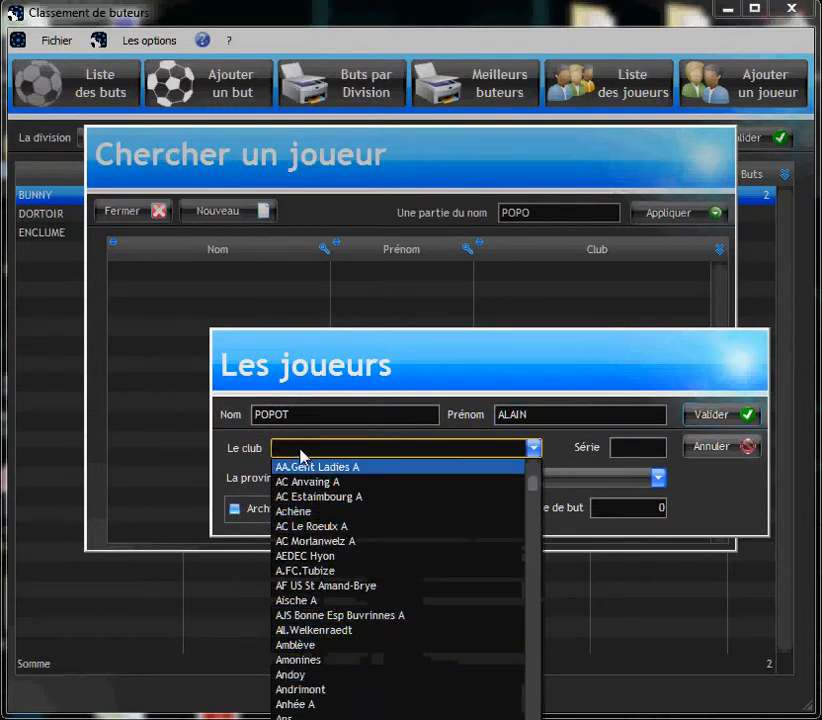
pyautogui.press('f')
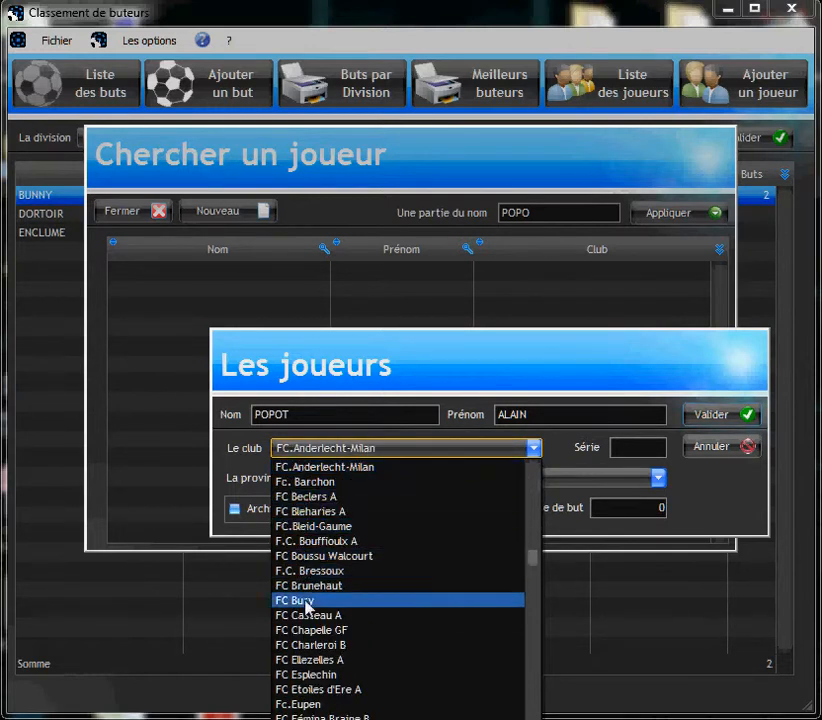
pyautogui.click(319, 482)
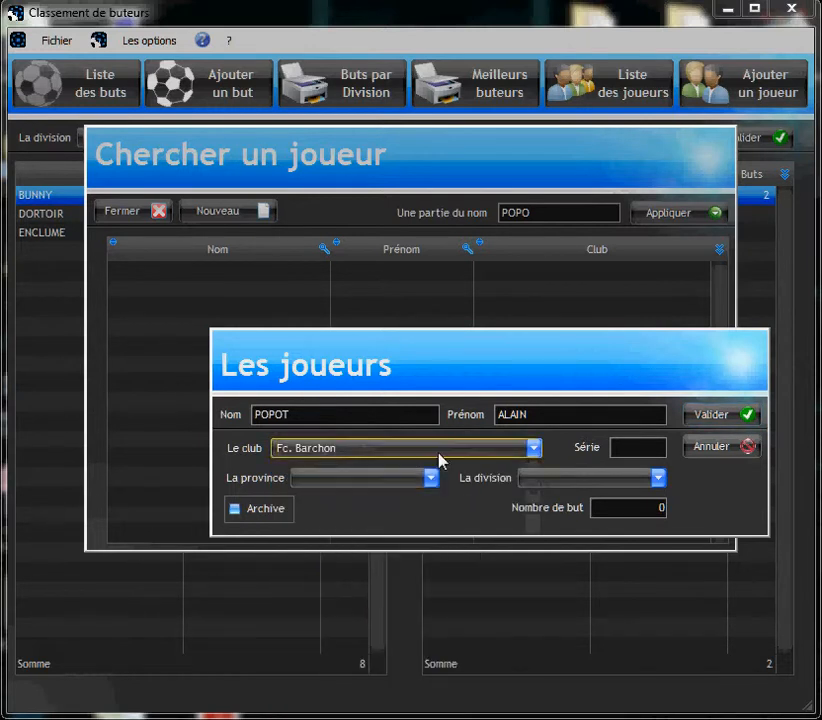
# Set série D, province LIEGE and Division Provinciale 2, save the player, and search for them.
pyautogui.click(637, 443)
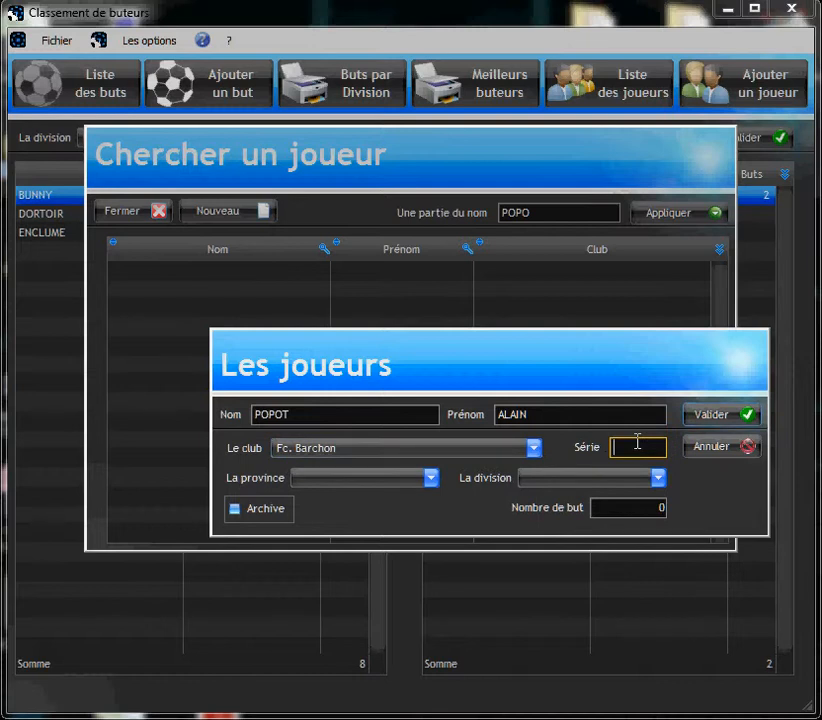
pyautogui.write('D')
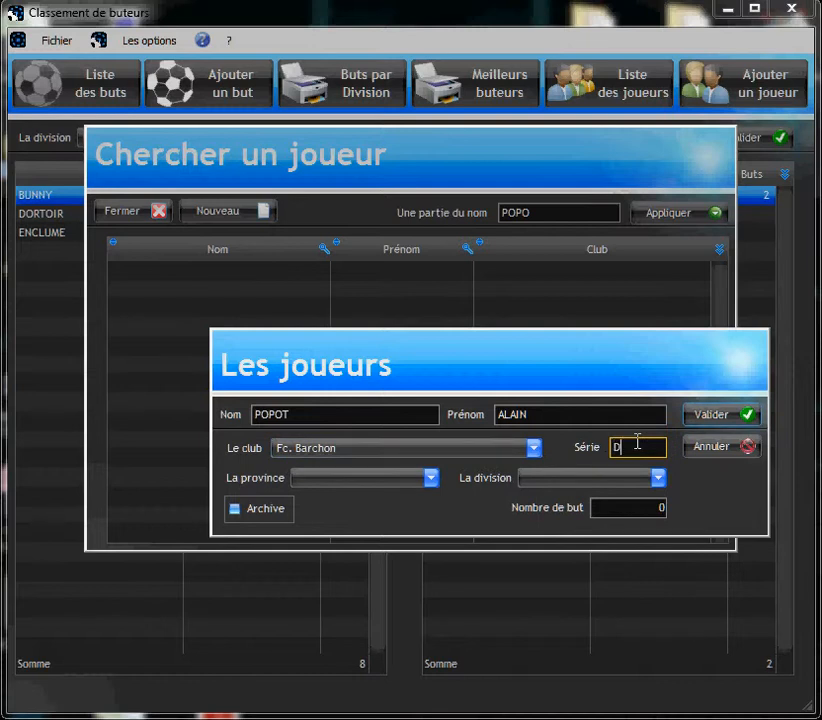
pyautogui.click(321, 480)
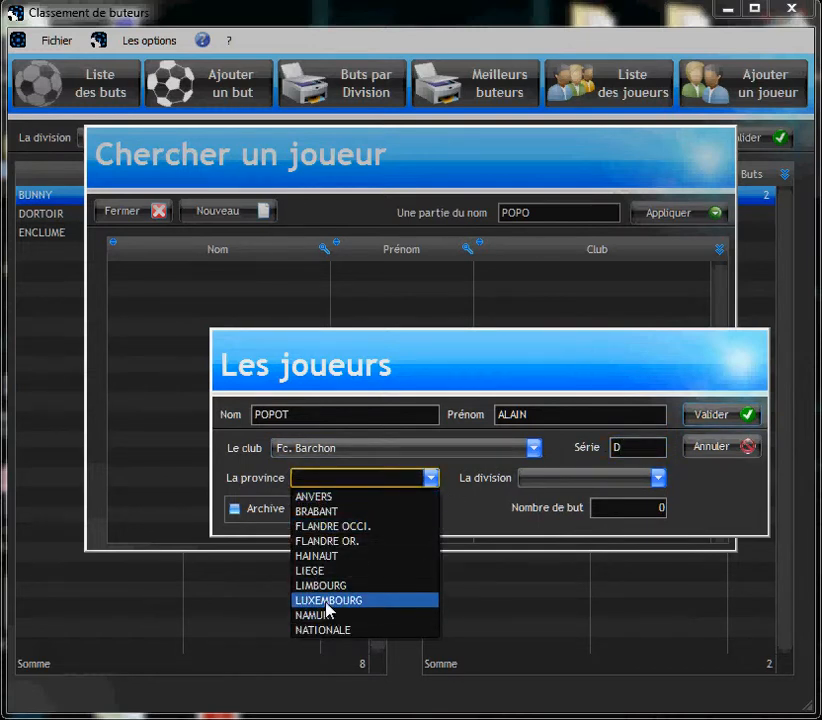
pyautogui.click(314, 571)
pyautogui.click(570, 481)
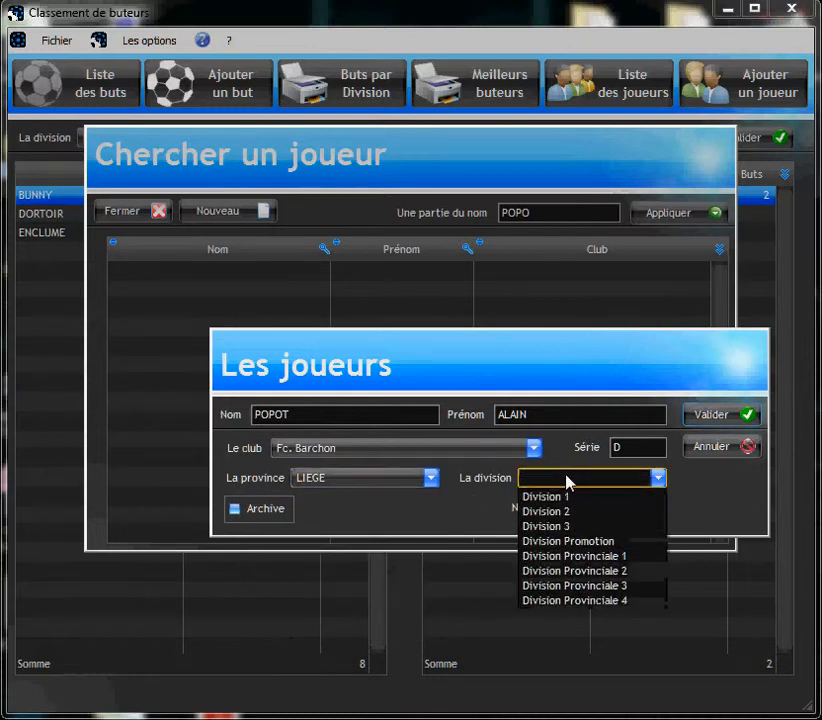
pyautogui.click(582, 571)
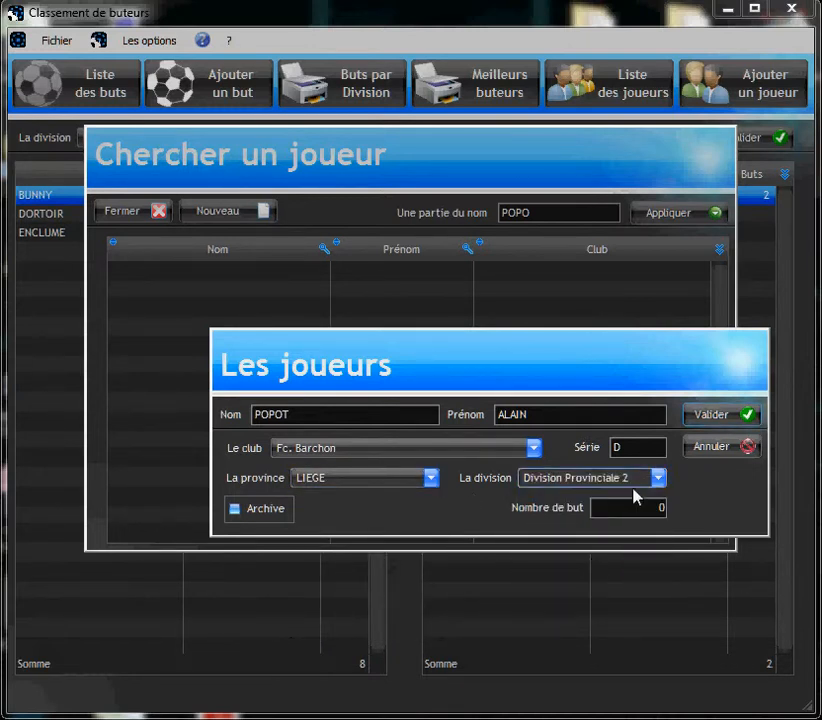
pyautogui.click(703, 418)
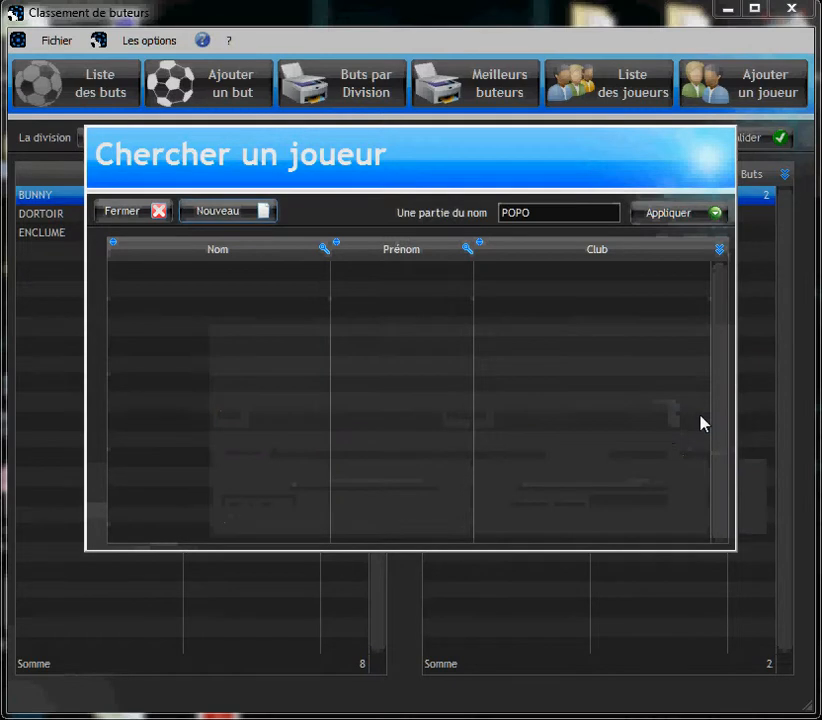
pyautogui.click(655, 213)
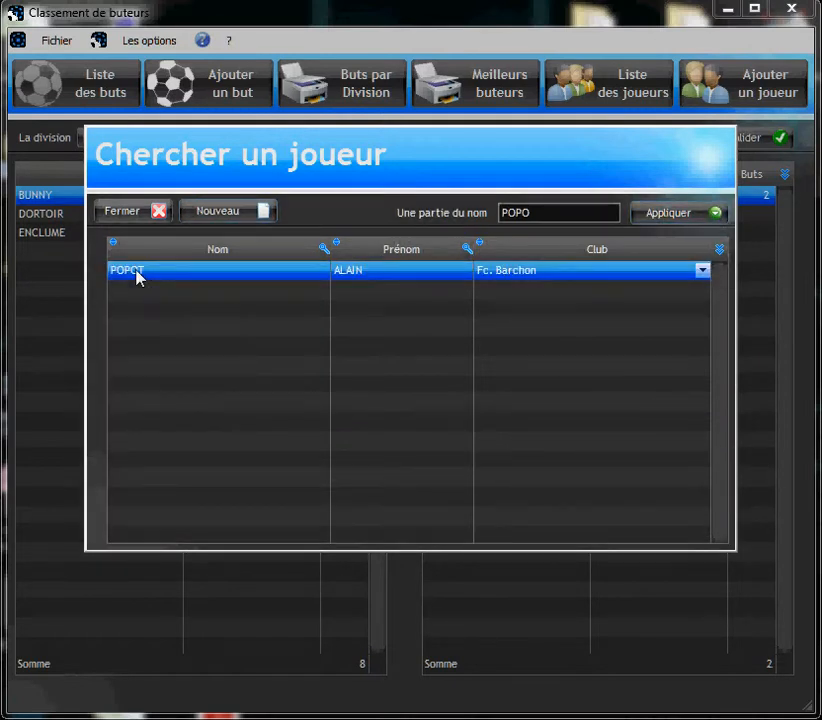
# Pick the new Fc. Barchon player as scorer and save one goal dated 14/03/2013.
pyautogui.doubleClick(138, 272)
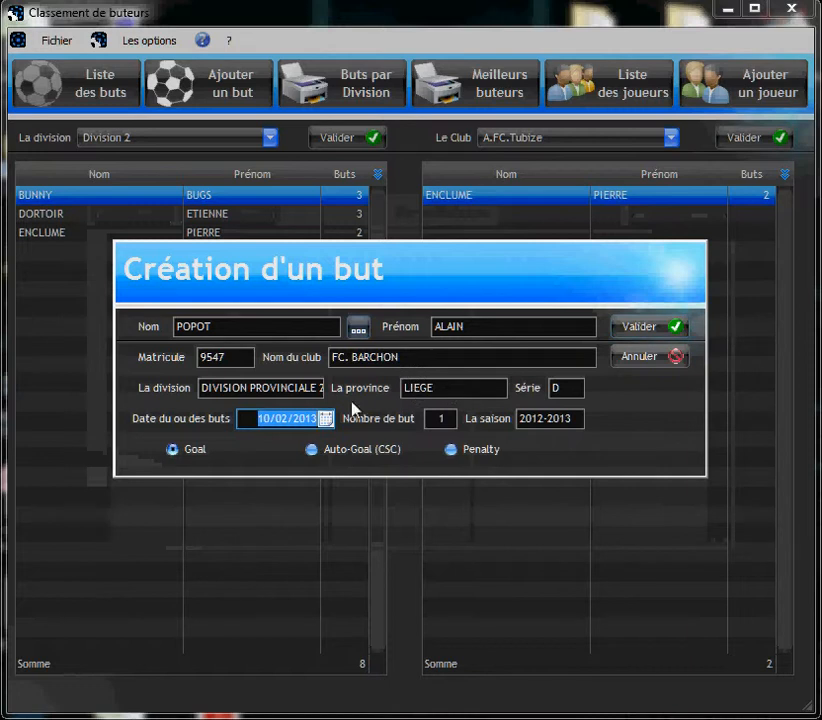
pyautogui.press('Tab')
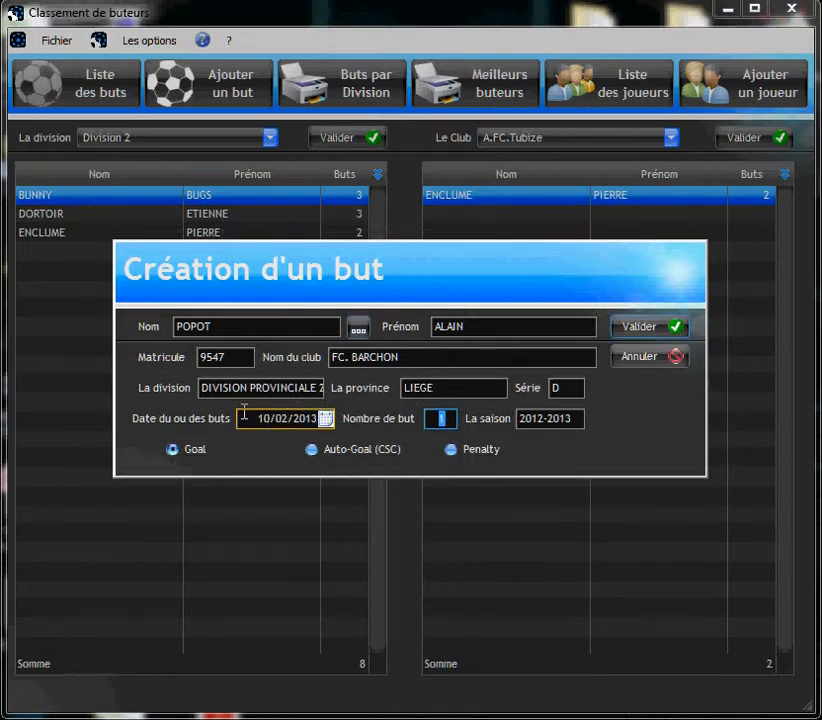
pyautogui.click(298, 424)
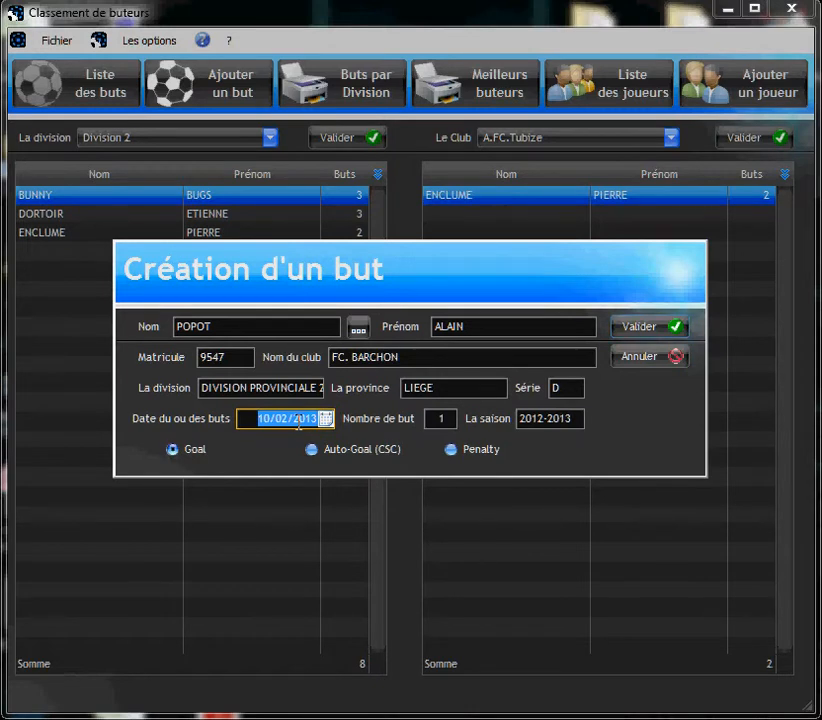
pyautogui.write('14/03/')
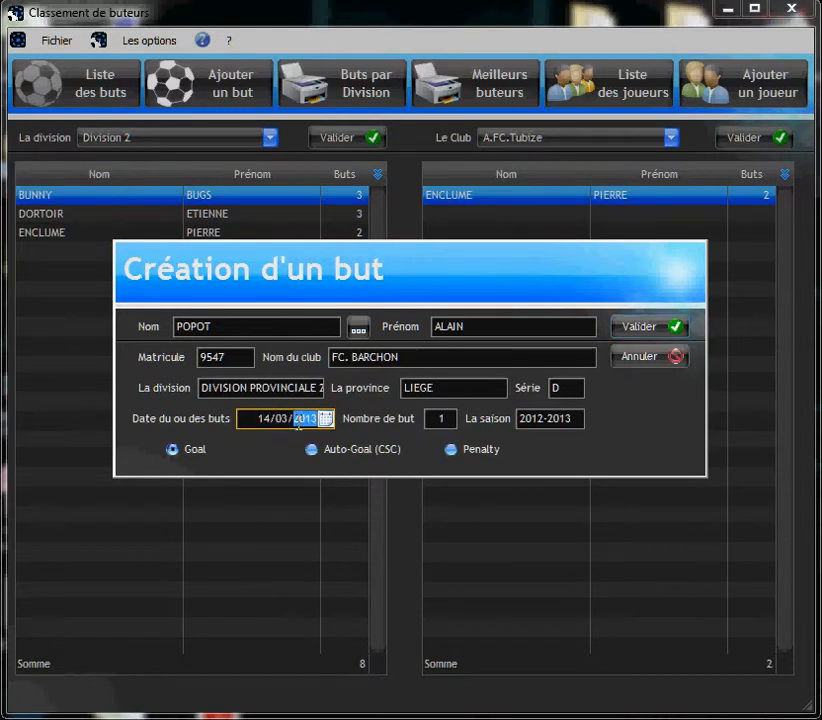
pyautogui.write('2013')
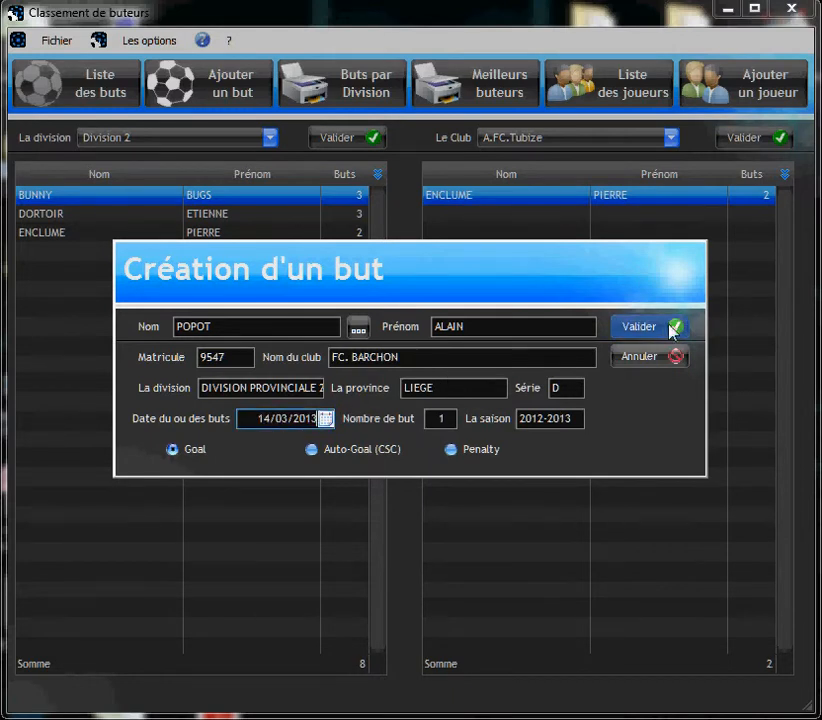
pyautogui.press('Tab')
pyautogui.click(639, 325)
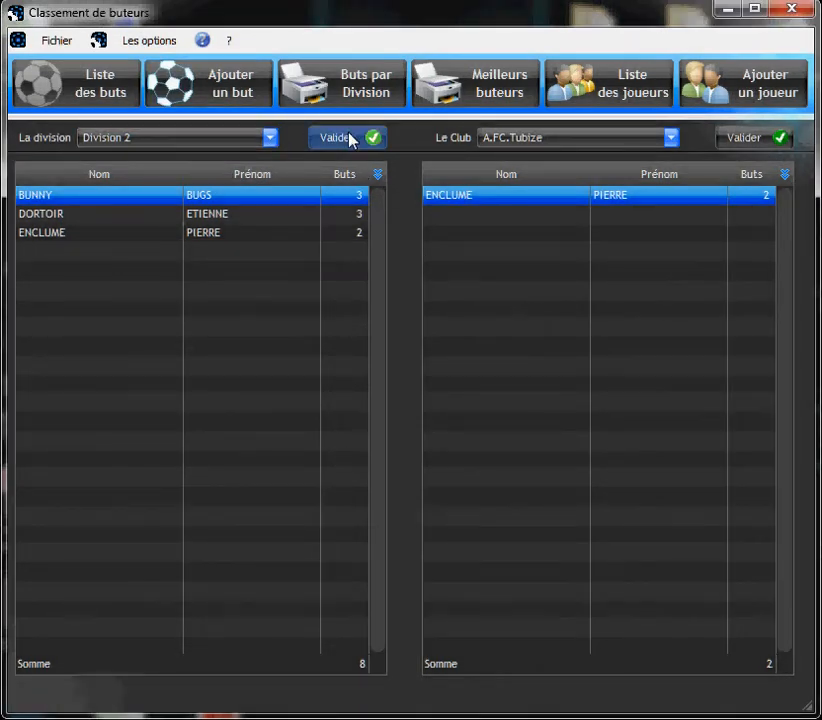
# Show the Division Provinciale 2 scorer ranking.
pyautogui.click(245, 143)
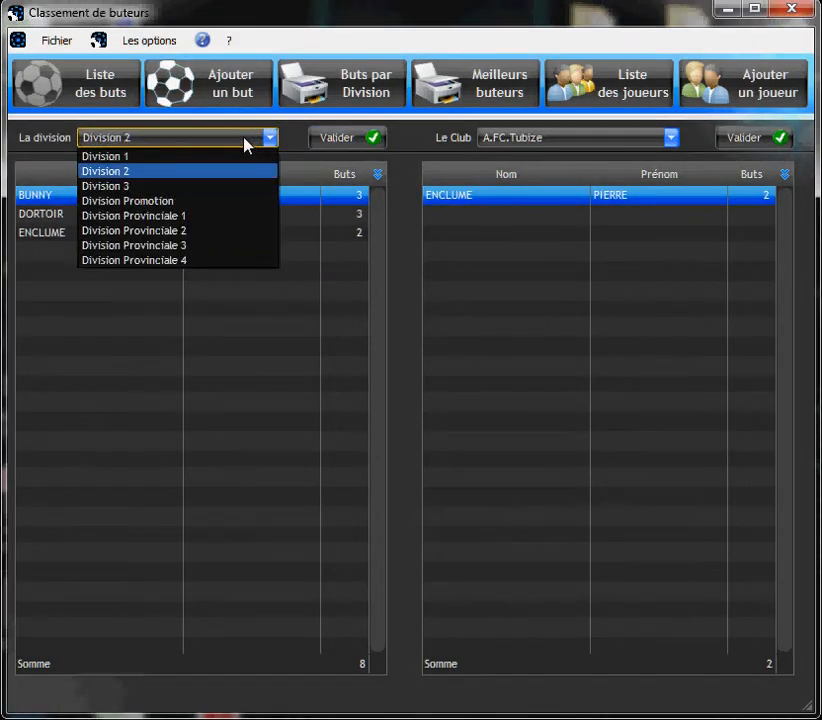
pyautogui.click(152, 231)
pyautogui.click(362, 140)
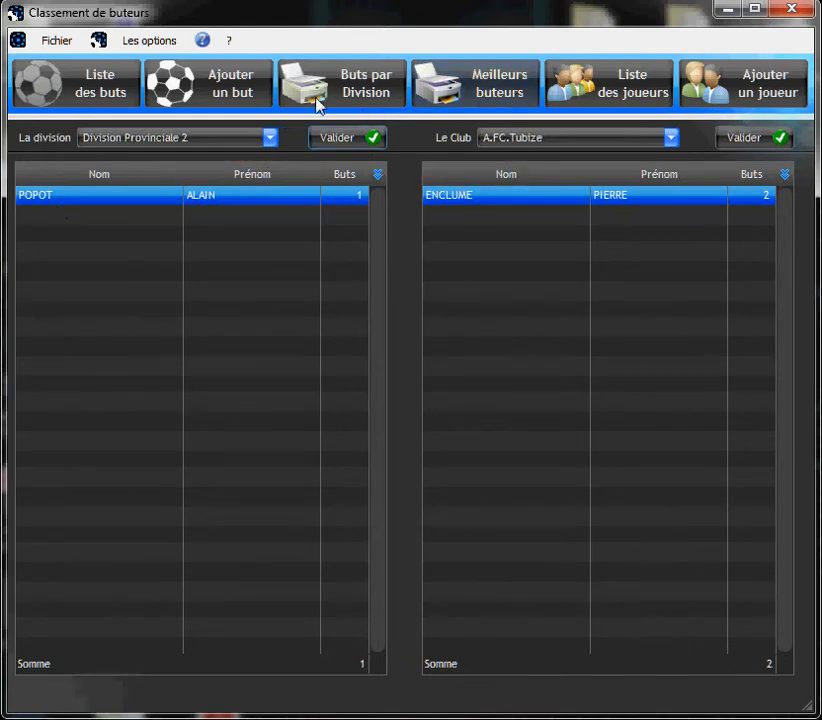
# Preview the Buts par Division and Meilleurs buteurs reports, closing each afterwards.
pyautogui.click(343, 86)
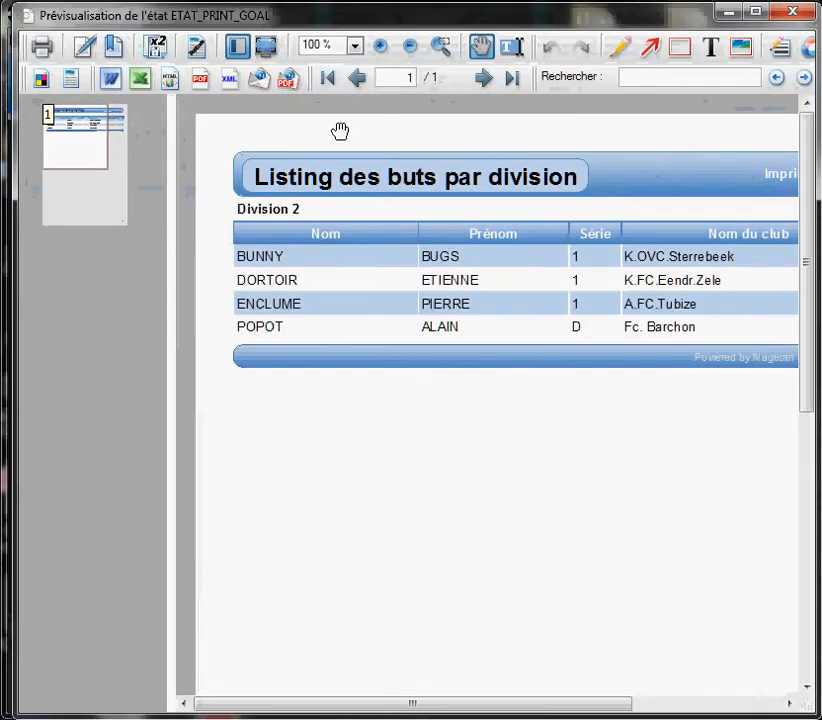
pyautogui.click(800, 11)
pyautogui.click(474, 92)
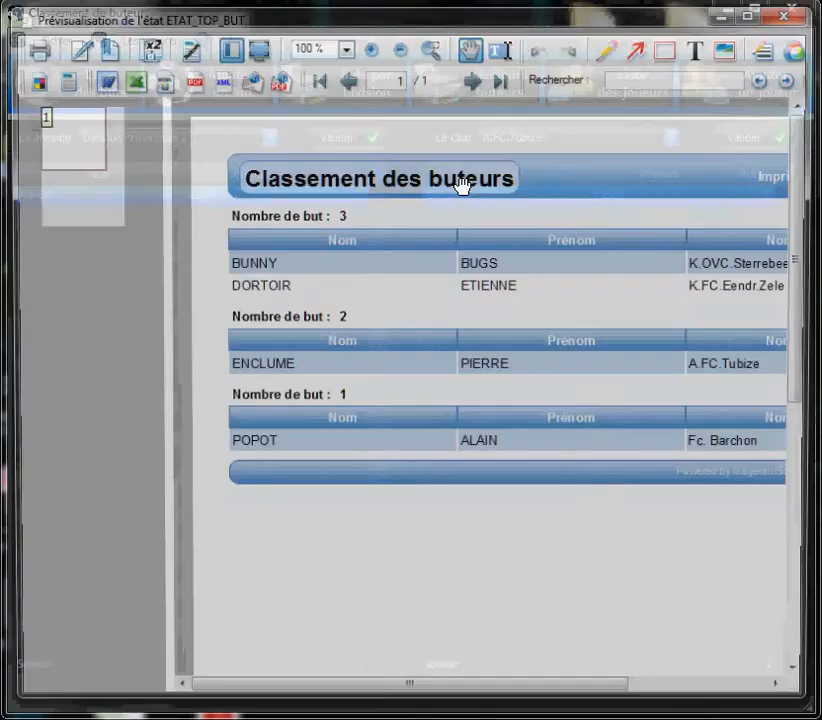
pyautogui.moveTo(312, 431); pyautogui.dragTo(321, 350)
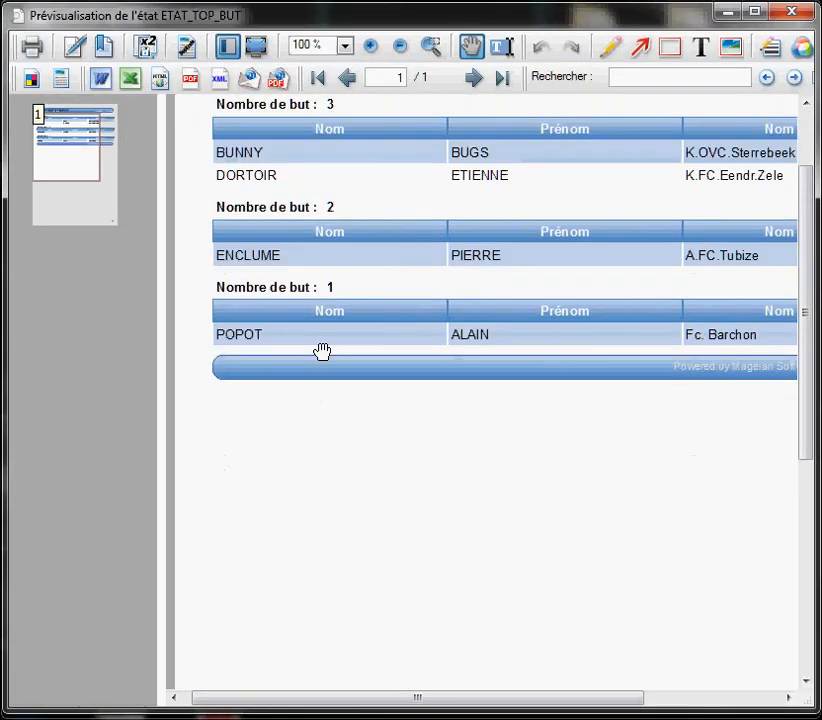
pyautogui.click(793, 13)
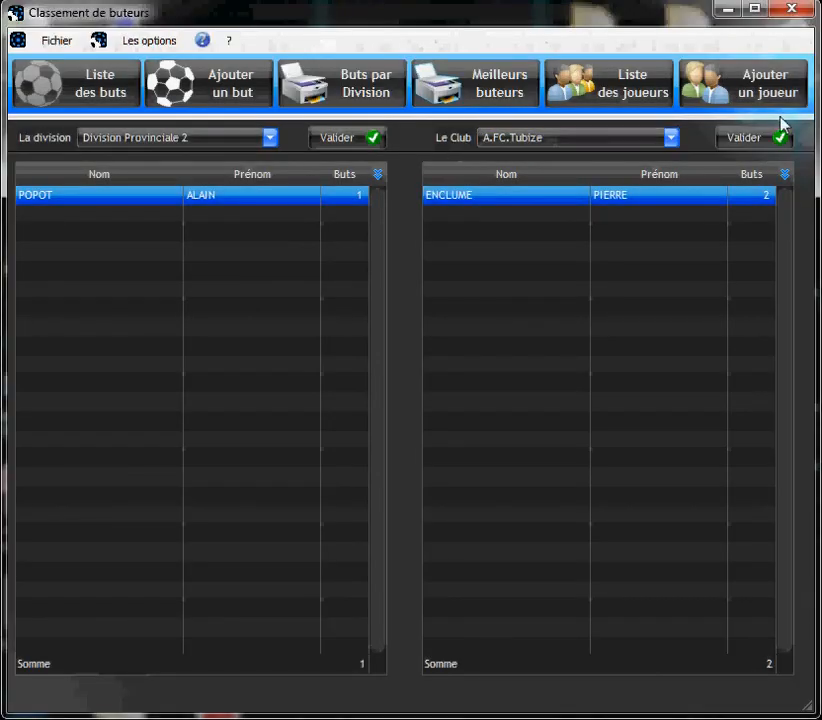